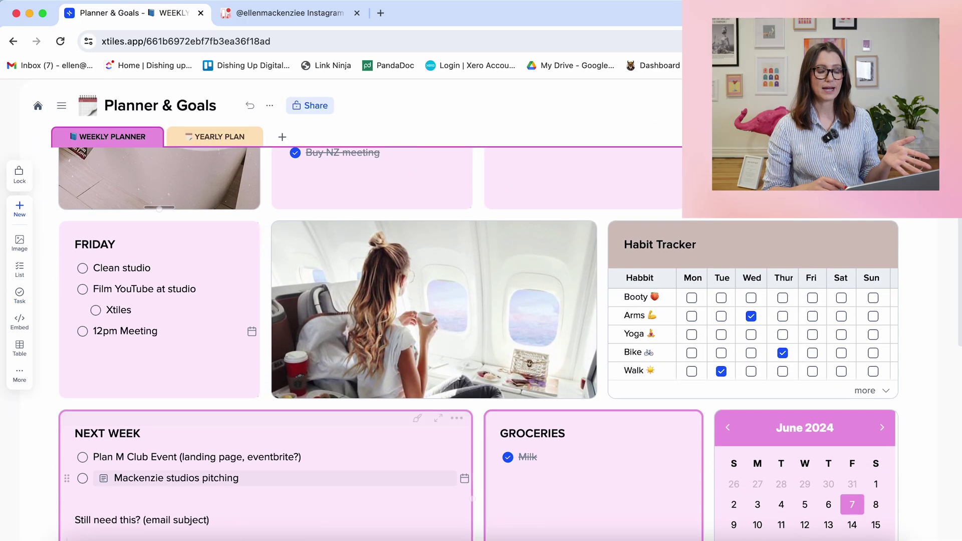
Step: Scroll through the Planner & Goals project and switch to its Yearly Plan page
scroll(266, 451, "down", 2)
Step: Open the Tracking: Analytics project from the sidebar and view its Leads & Sales page
scroll(266, 351, "down", 3)
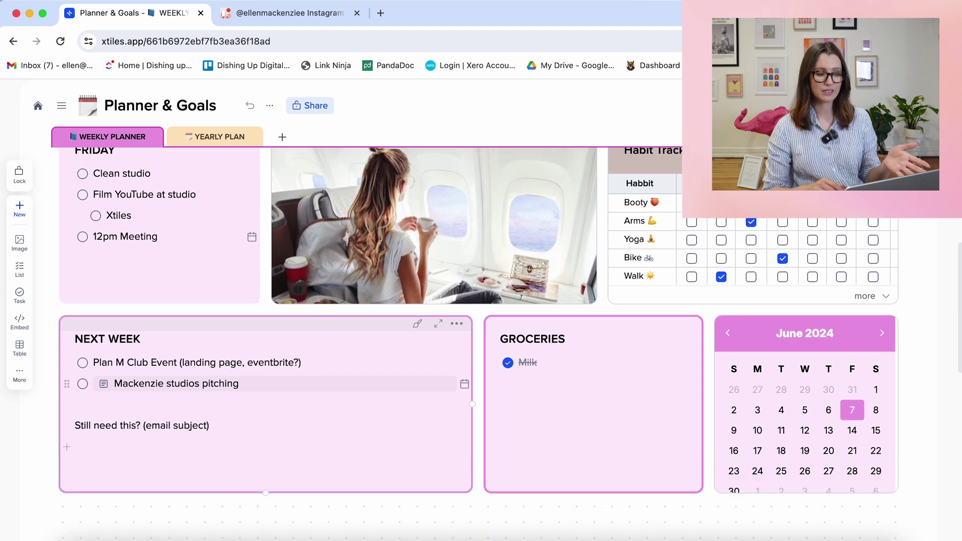
scroll(206, 301, "up", 15)
left_click(206, 246)
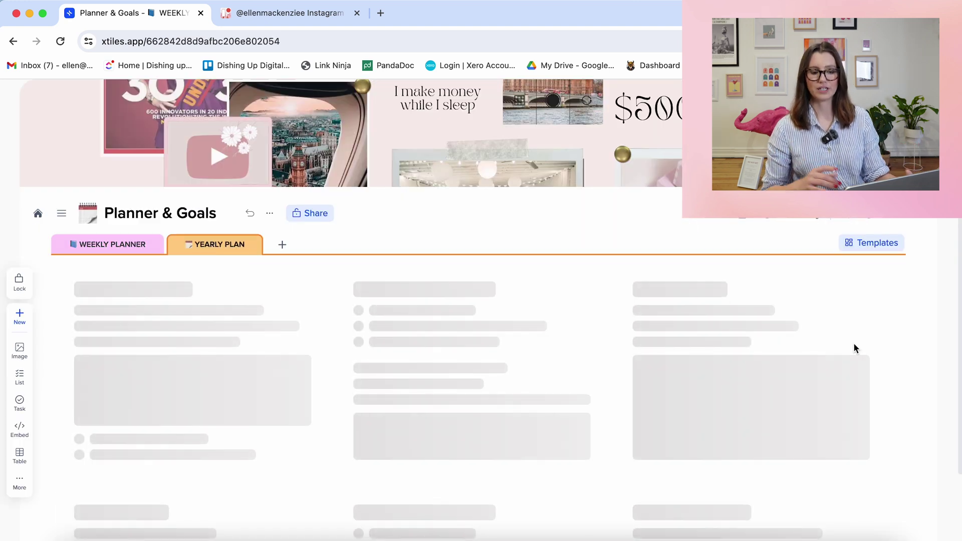
scroll(854, 345, "down", 10)
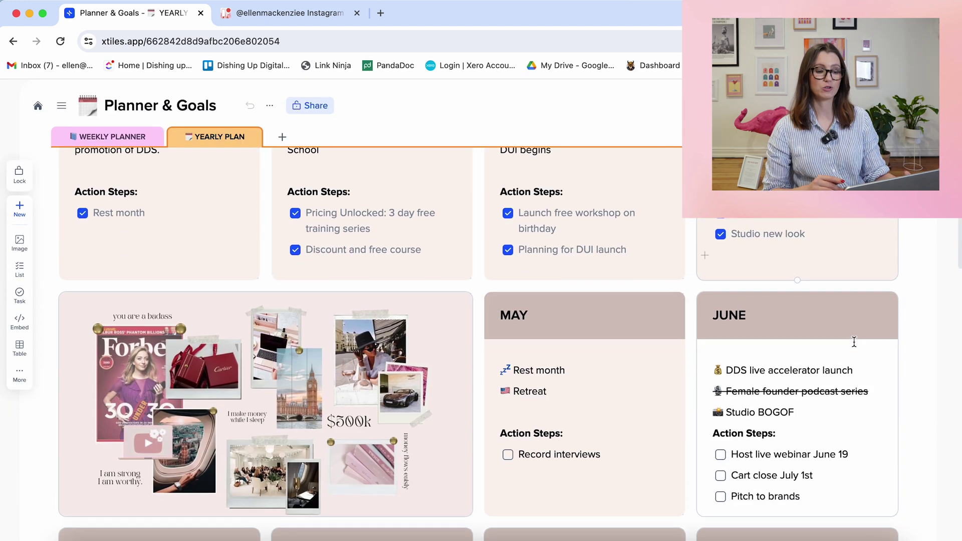
scroll(854, 345, "down", 4)
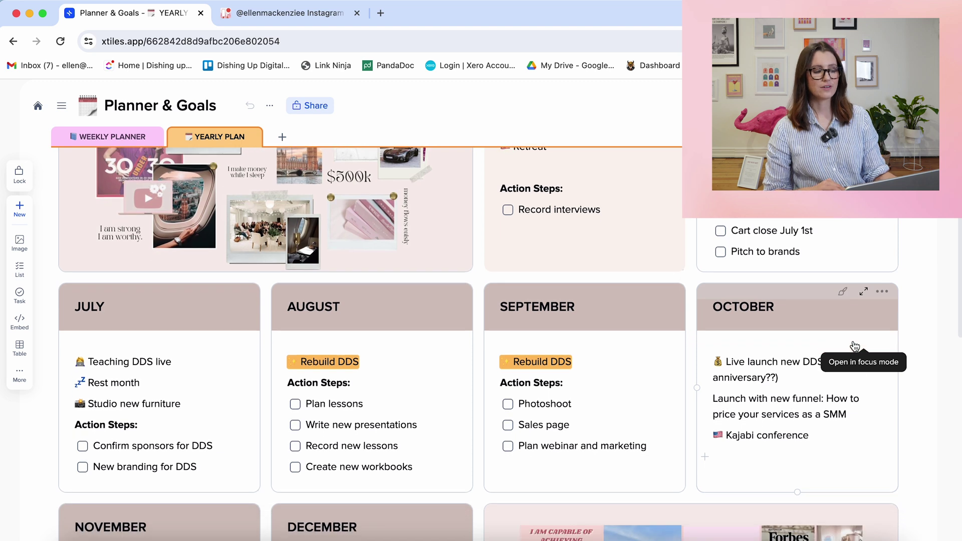
left_click(63, 106)
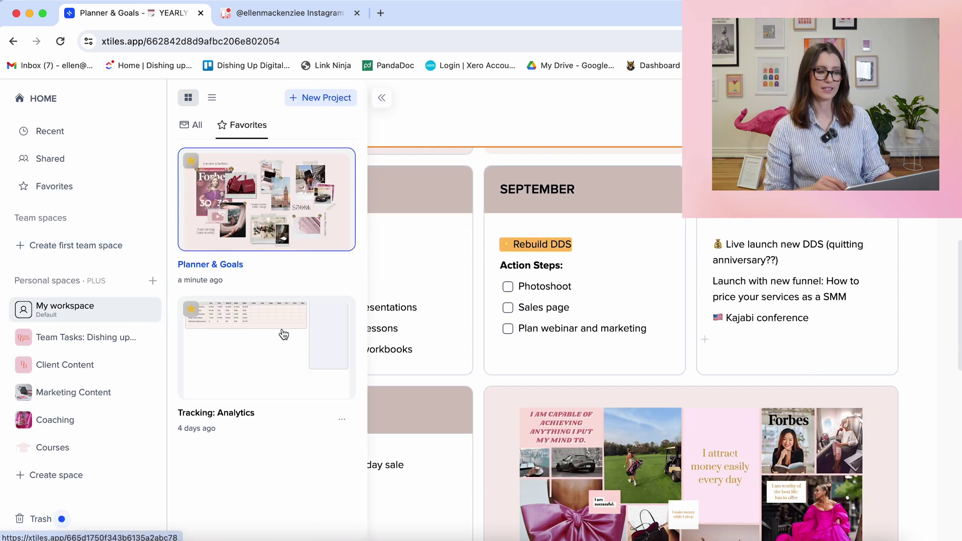
left_click(306, 346)
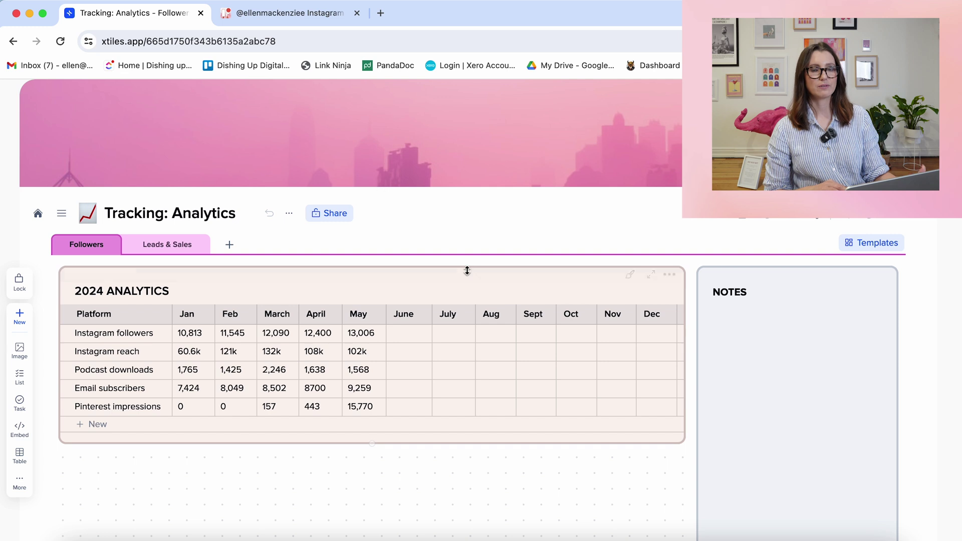
left_click(168, 243)
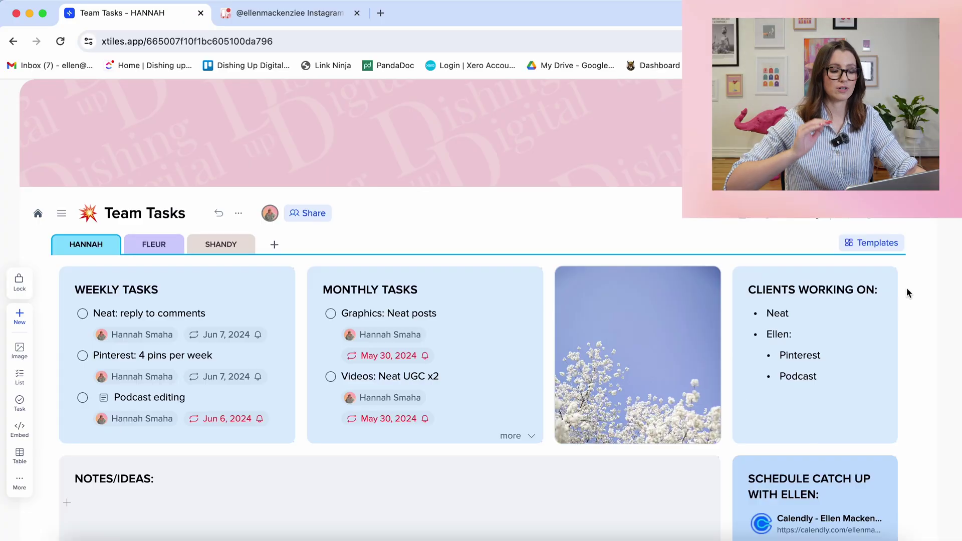
Step: Open the My Social Content project from the Marketing Content workspace
left_click(61, 214)
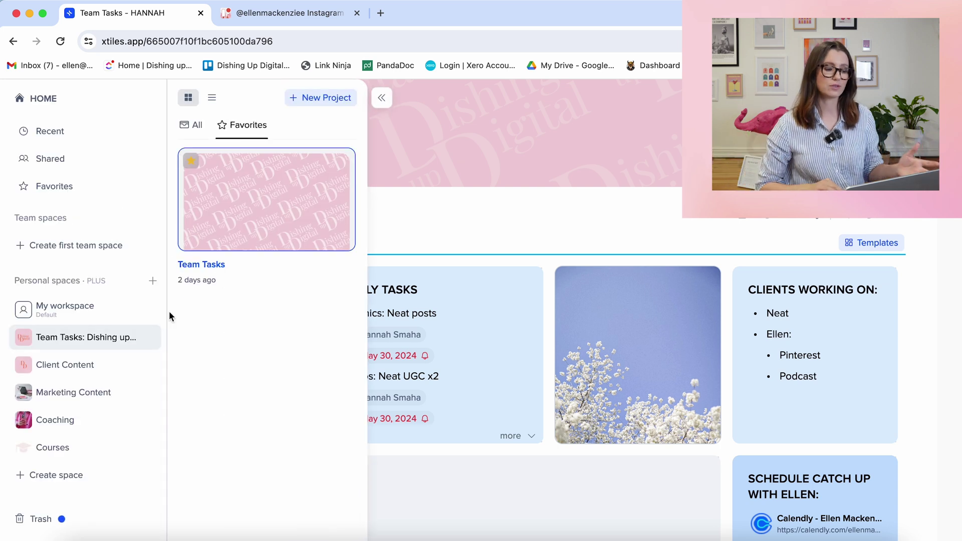
left_click(93, 398)
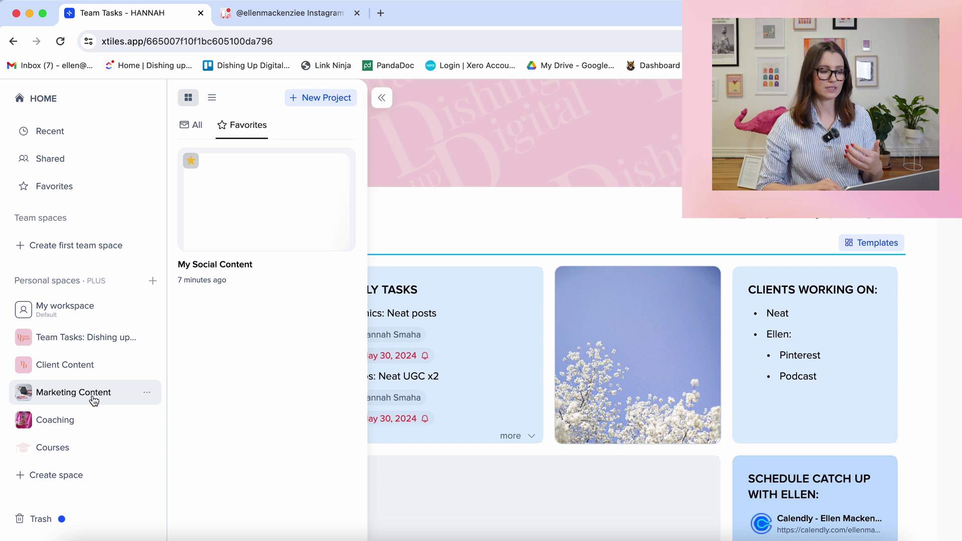
left_click(274, 222)
Step: Search the free image library for a 'pink' cover image for the project
left_click(473, 150)
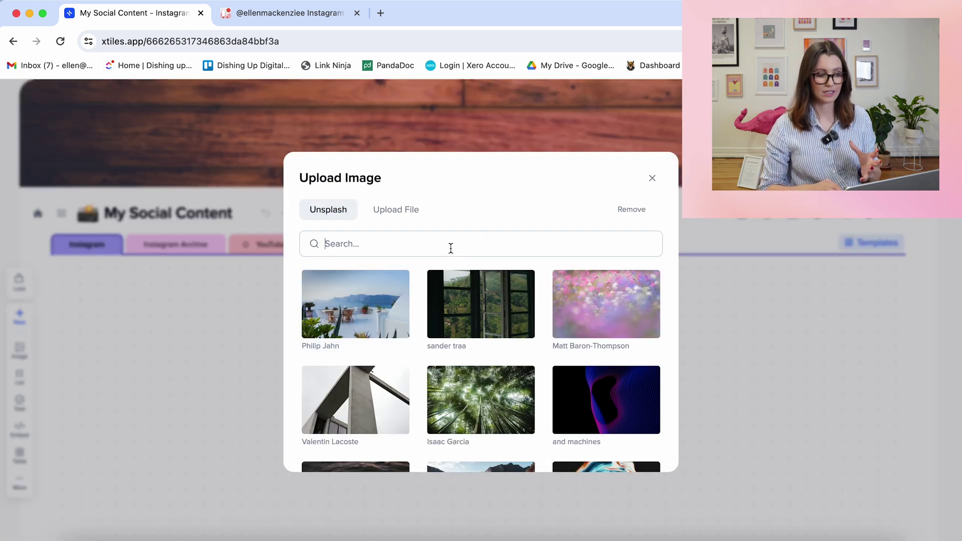
left_click(451, 248)
type("pink social media")
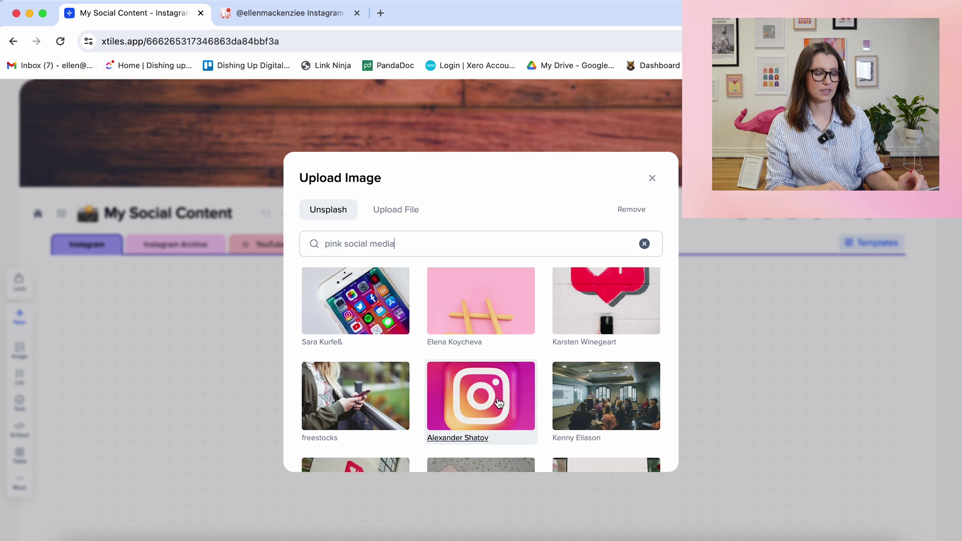
scroll(590, 325, "up", 1)
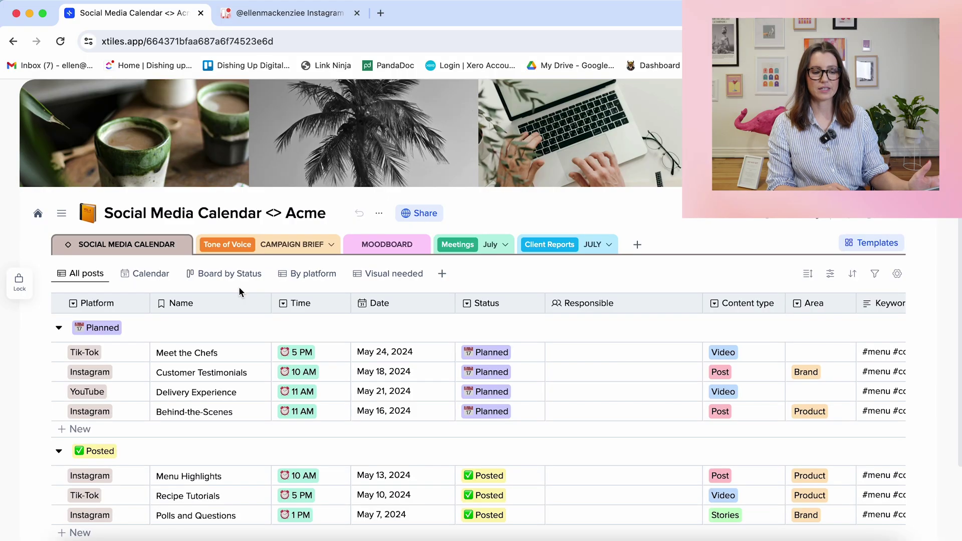
Step: View the Recipe Tutorials post's details, then close them
scroll(239, 287, "down", 3)
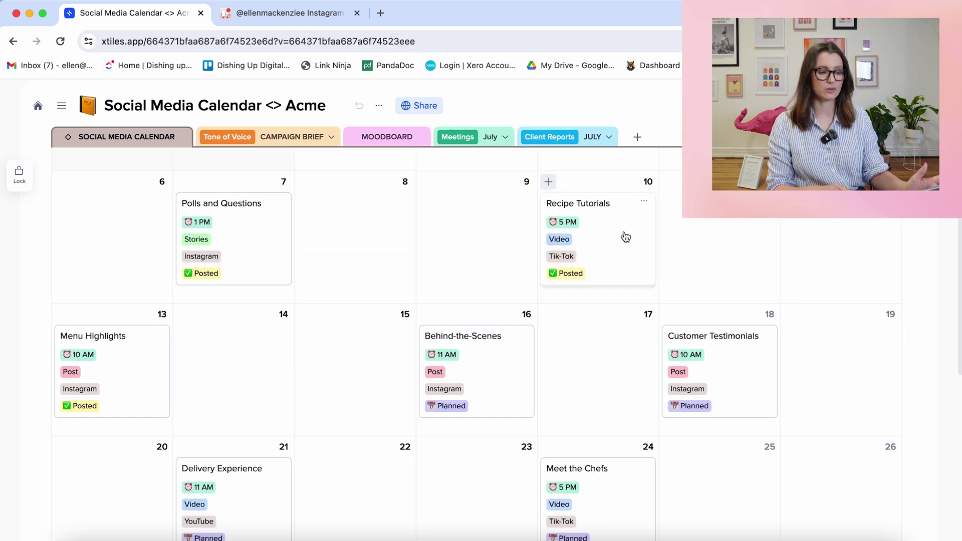
left_click(626, 236)
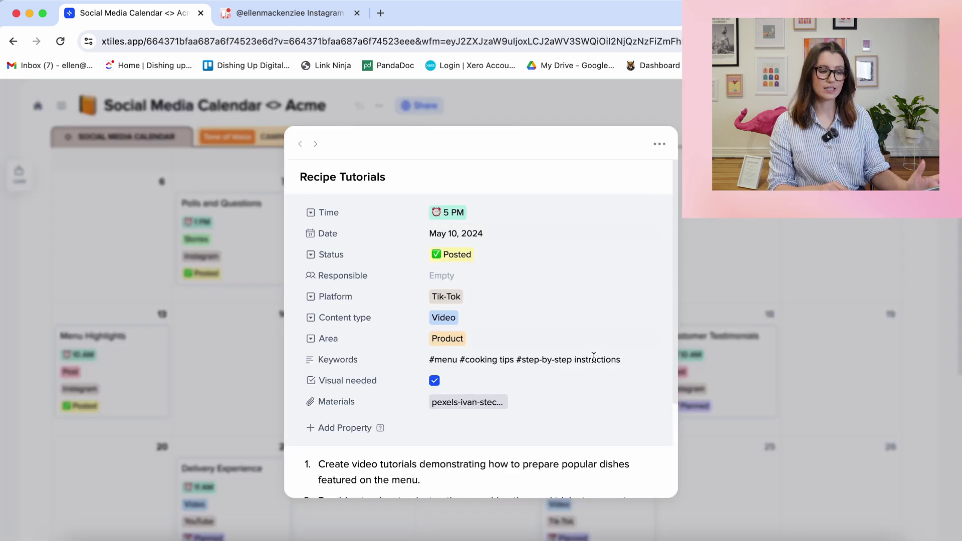
scroll(592, 380, "down", 3)
left_click(749, 277)
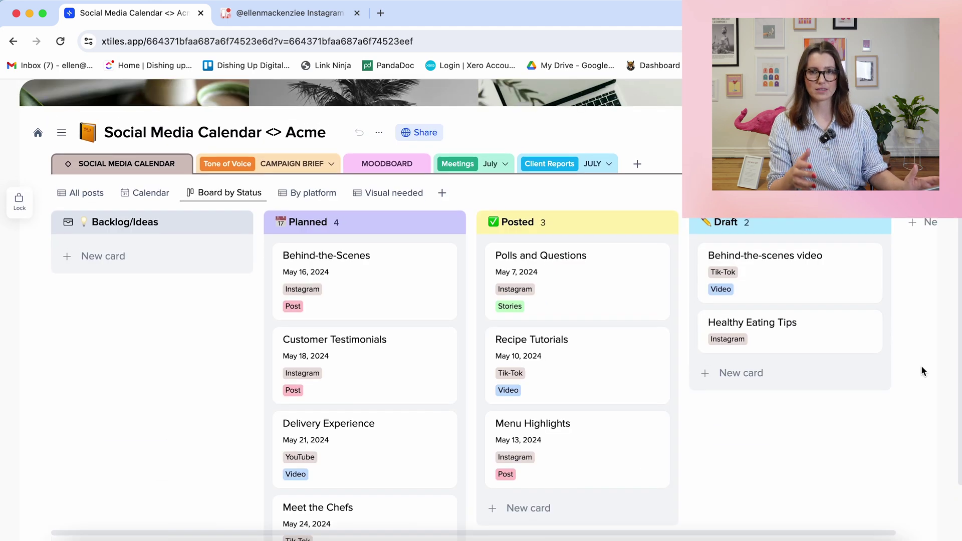
Step: Switch to the Campaign Brief page and scroll through it
scroll(921, 371, "up", 3)
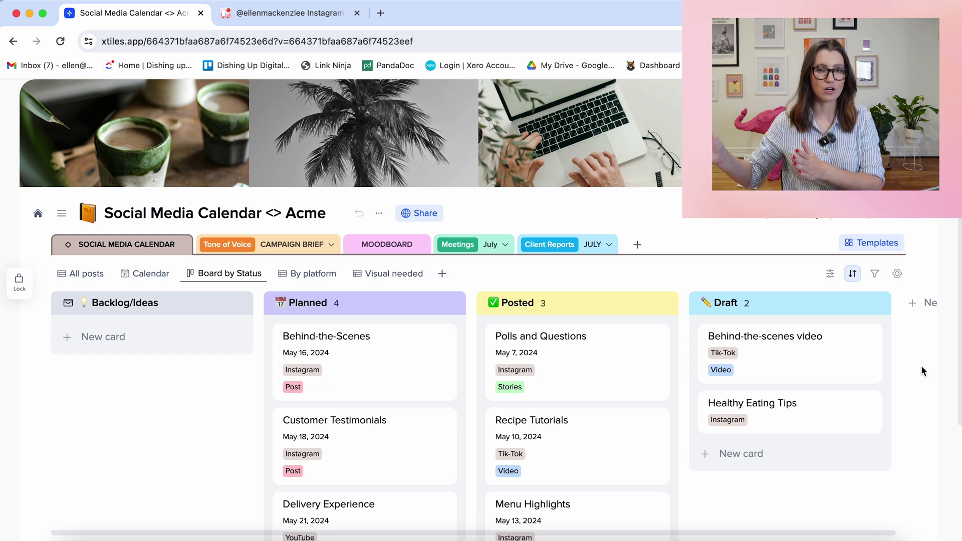
left_click(274, 247)
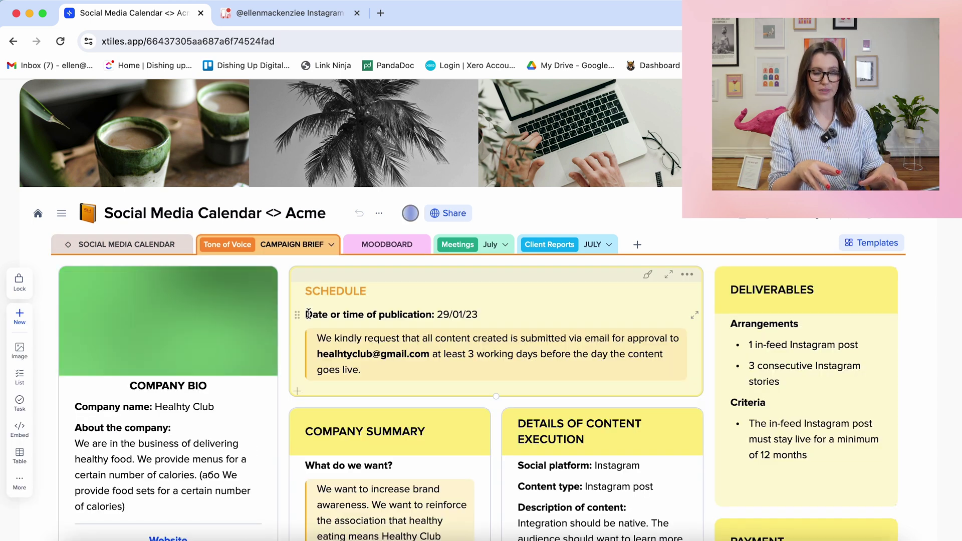
scroll(308, 313, "down", 1)
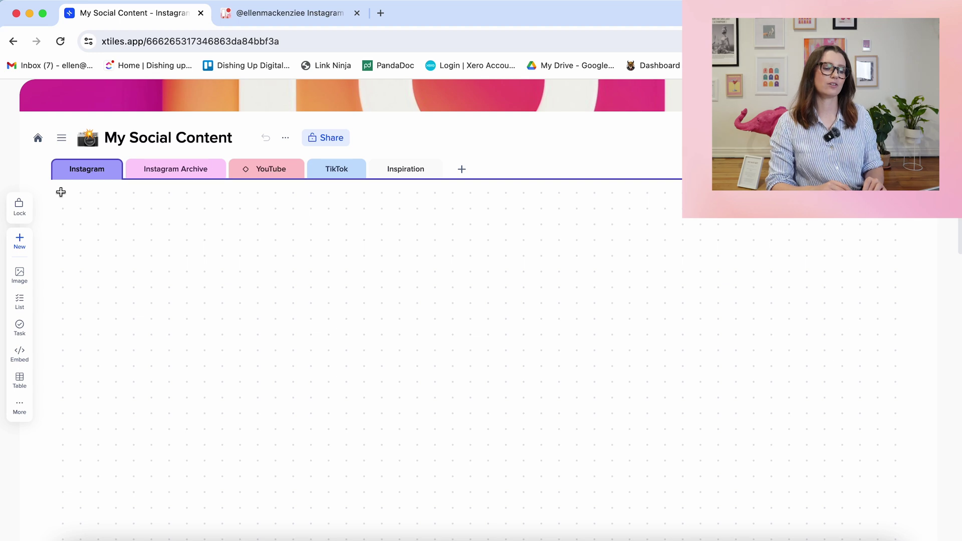
Step: Draw a top row of empty tiles on the Instagram board, narrowing the first one
left_click_drag(61, 192, 355, 509)
left_click_drag(440, 194, 632, 245)
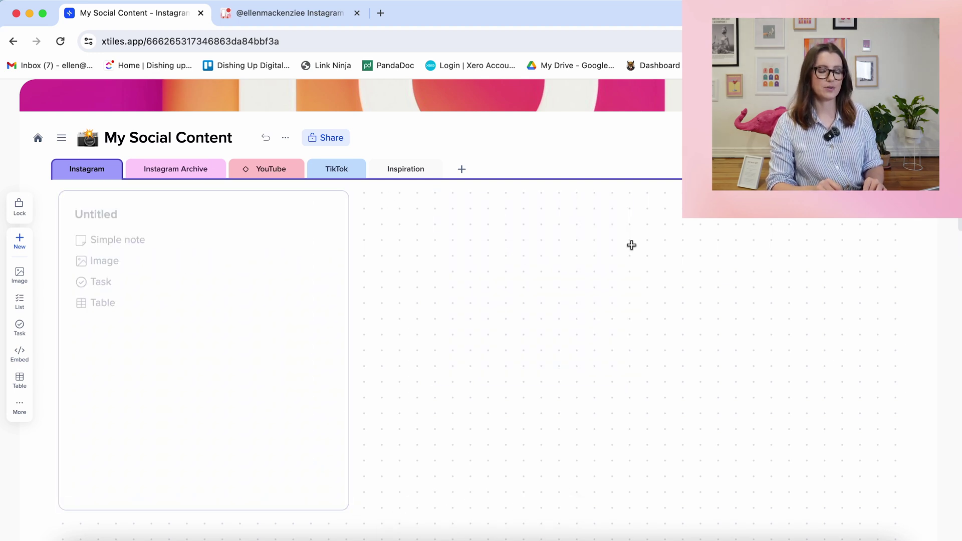
left_click(793, 356)
left_click_drag(651, 193, 851, 393)
left_click_drag(347, 245, 209, 255)
left_click(252, 227)
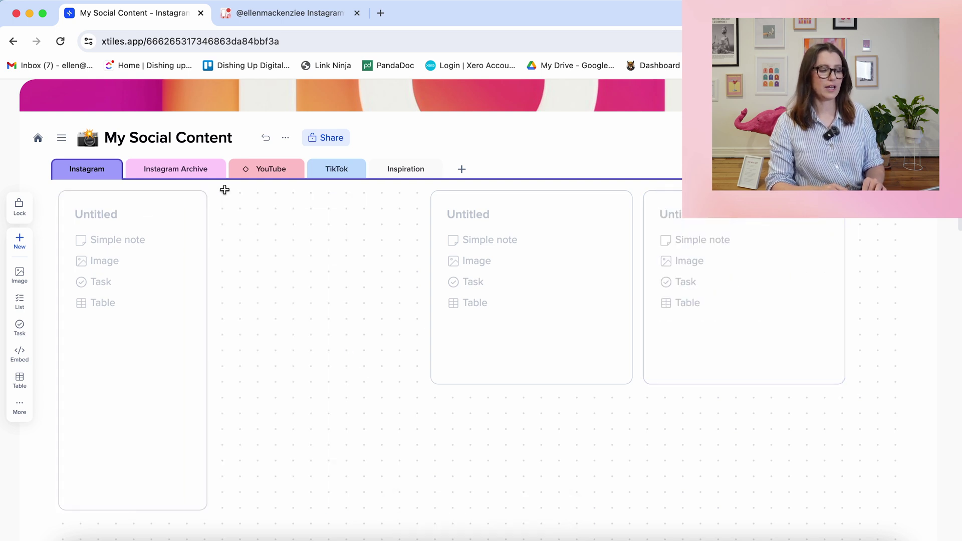
left_click_drag(222, 194, 421, 516)
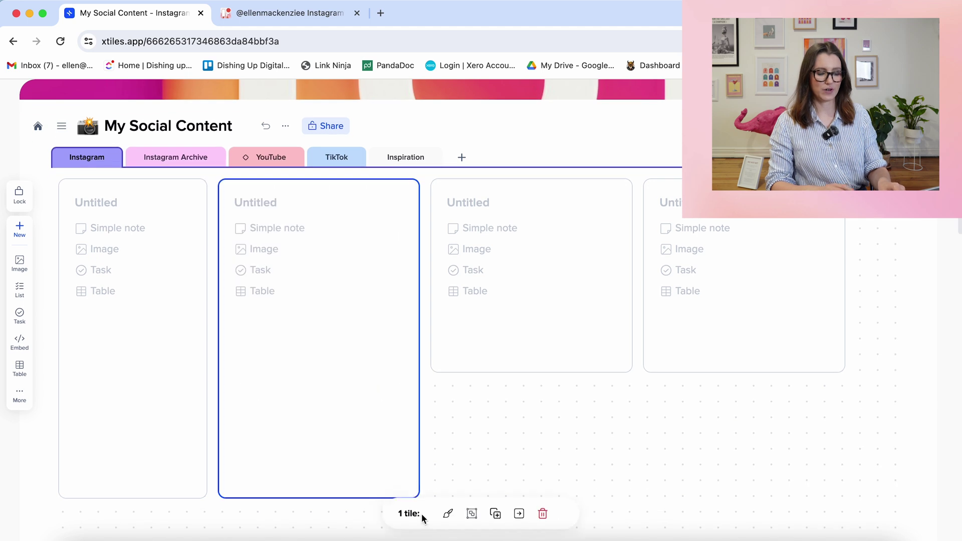
Step: Add a tile below the top row, duplicate it, and delete the extra right-hand tiles
scroll(496, 393, "down", 3)
left_click_drag(433, 264, 647, 464)
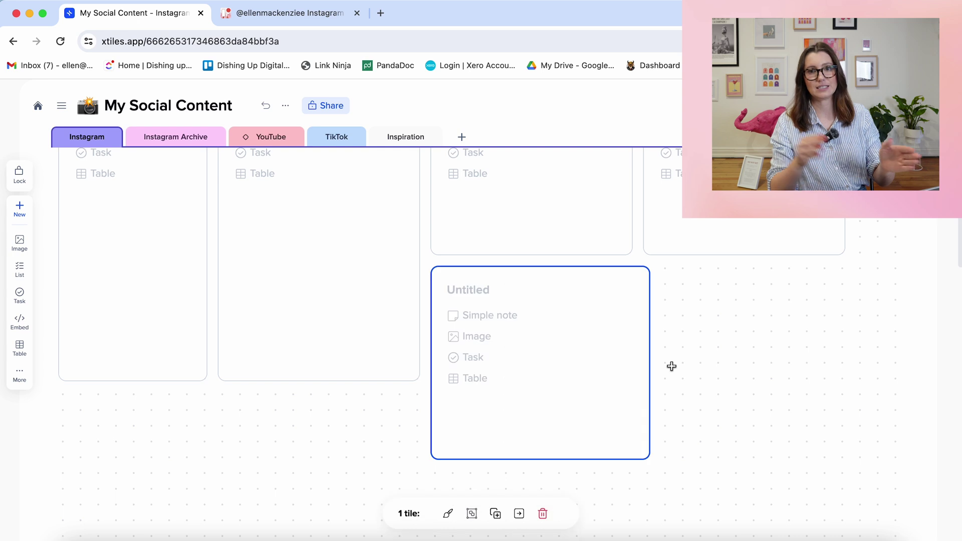
key("super+d")
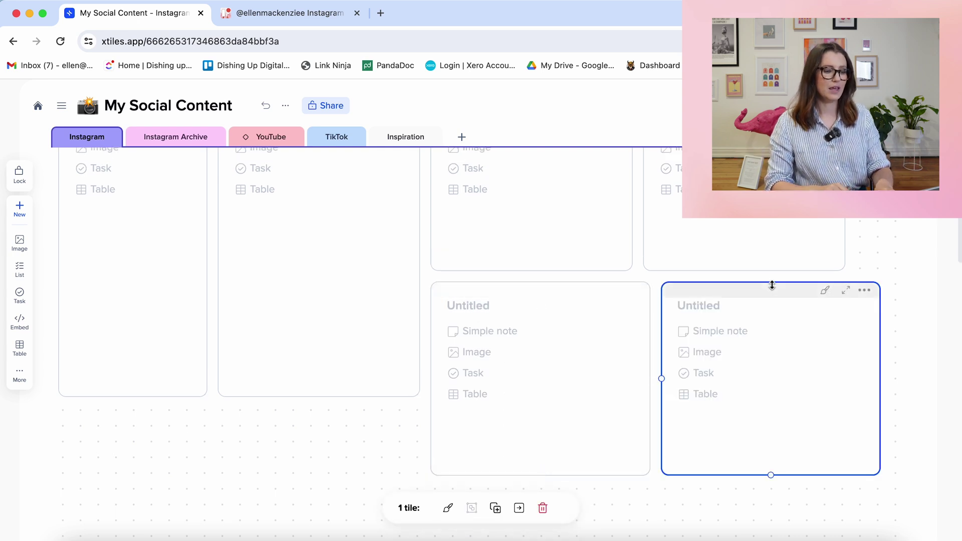
scroll(551, 301, "up", 3)
left_click(830, 203)
left_click(794, 348)
left_click(600, 211)
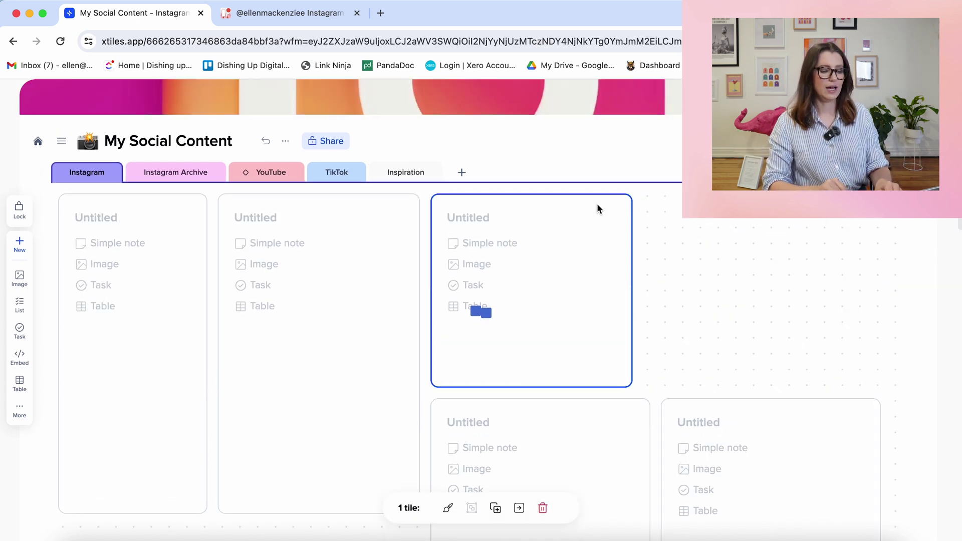
key("BackSpace")
left_click_drag(801, 403, 610, 406)
Step: Resize and reposition the lower tiles, making the left tile wider and taller
scroll(411, 435, "down", 3)
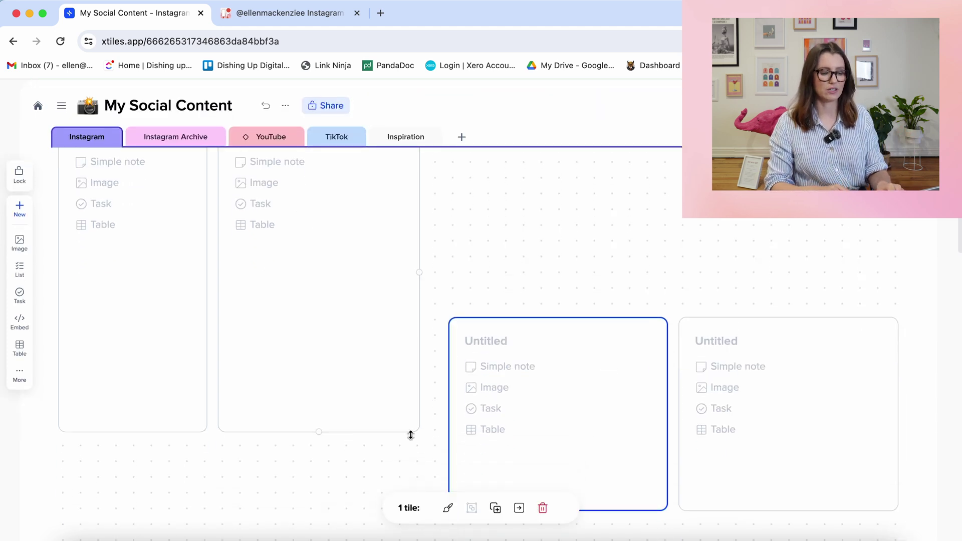
left_click_drag(204, 431, 436, 307)
left_click(267, 462)
left_click_drag(712, 471, 765, 296)
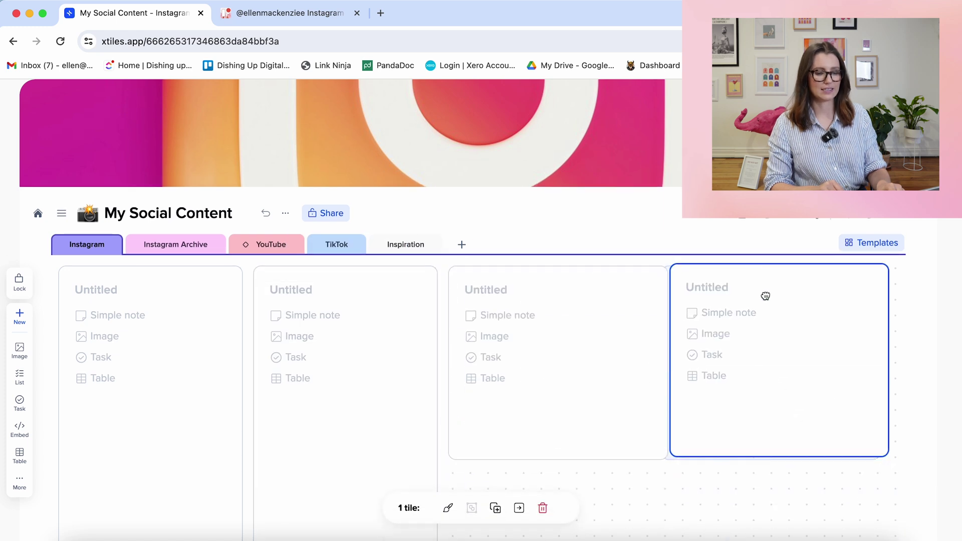
scroll(686, 377, "down", 3)
left_click_drag(661, 268, 675, 265)
left_click_drag(720, 391, 622, 361)
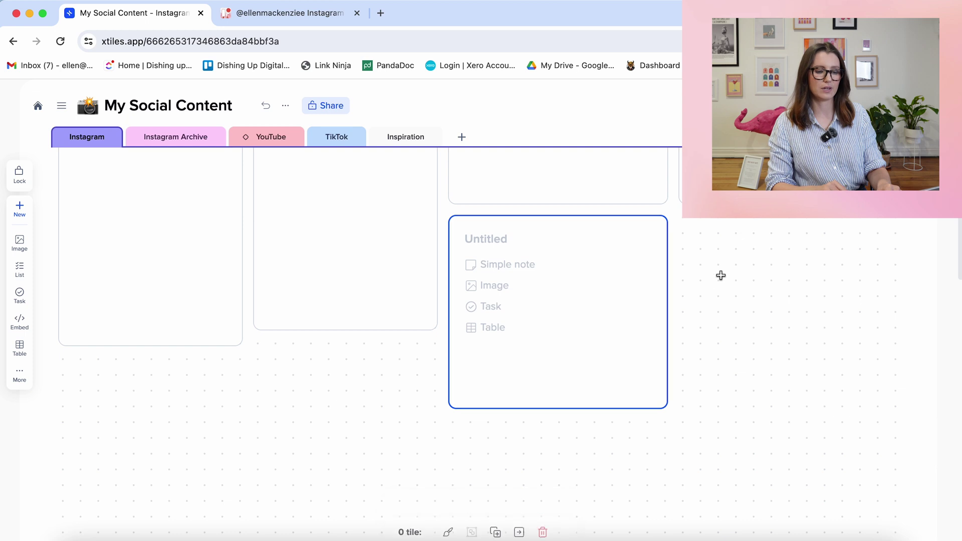
Step: Add an empty tile beside the third tile and extend the first two tiles down to match
double_click(699, 273)
scroll(555, 415, "up", 1)
left_click_drag(330, 387, 330, 454)
left_click_drag(175, 399, 172, 454)
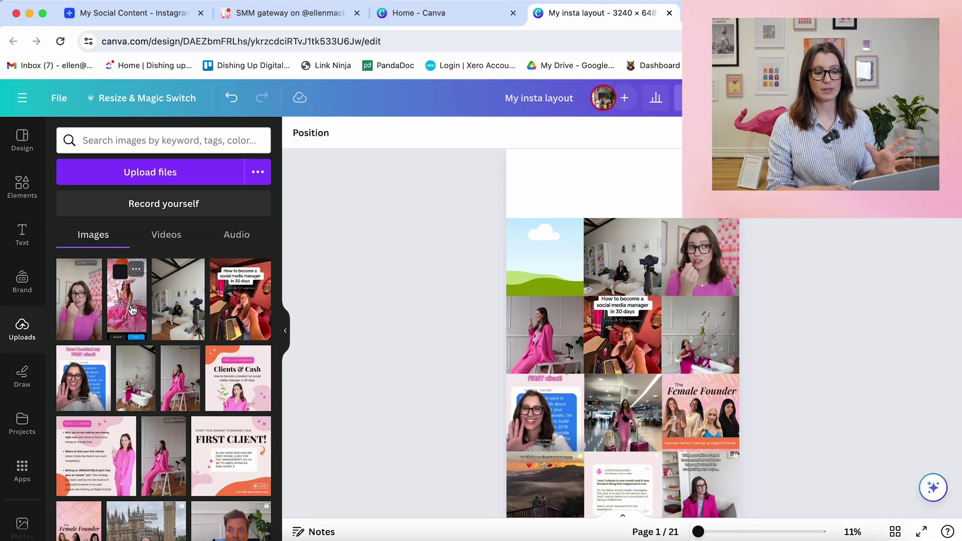
Step: Drop the pink photo into the feed grid's top-left cell and move the two-row grid up
left_click_drag(132, 310, 570, 275)
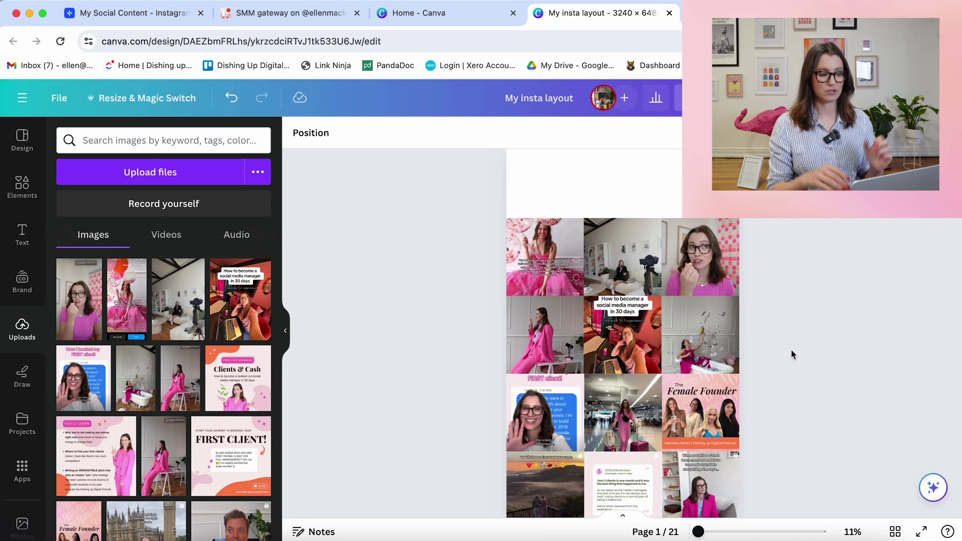
left_click(709, 264)
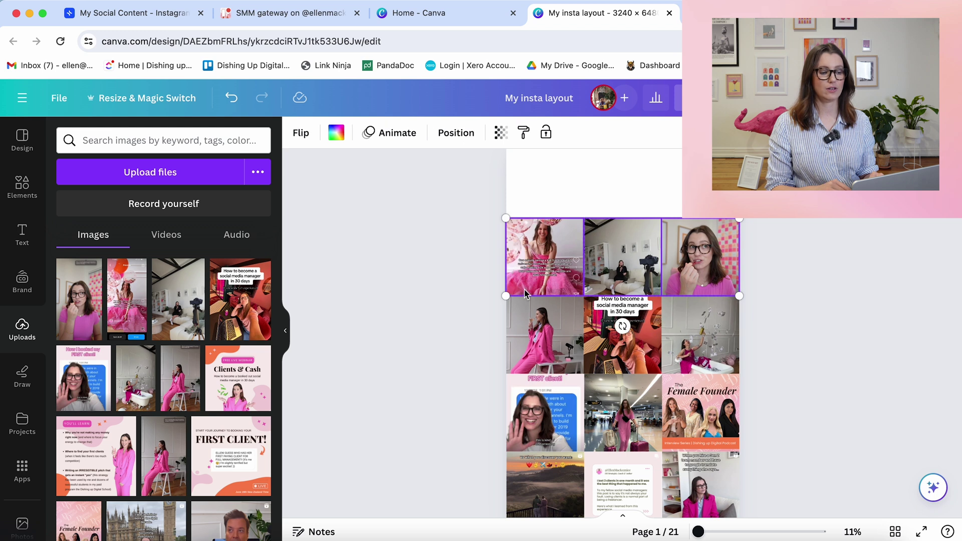
left_click_drag(710, 353, 710, 273)
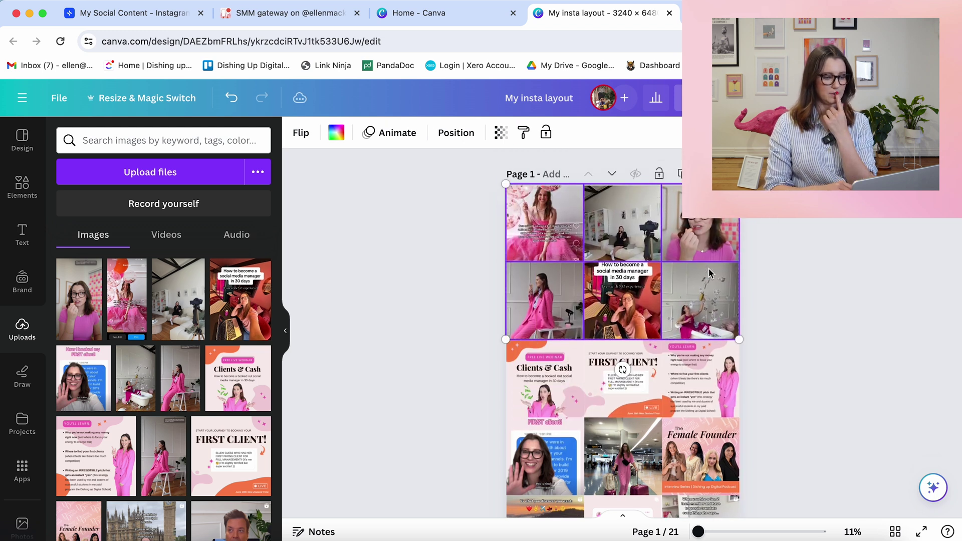
Step: Paste the copied post image into the empty cell and return to the My Social Content board
scroll(163, 396, "down", 3)
key("ctrl+v")
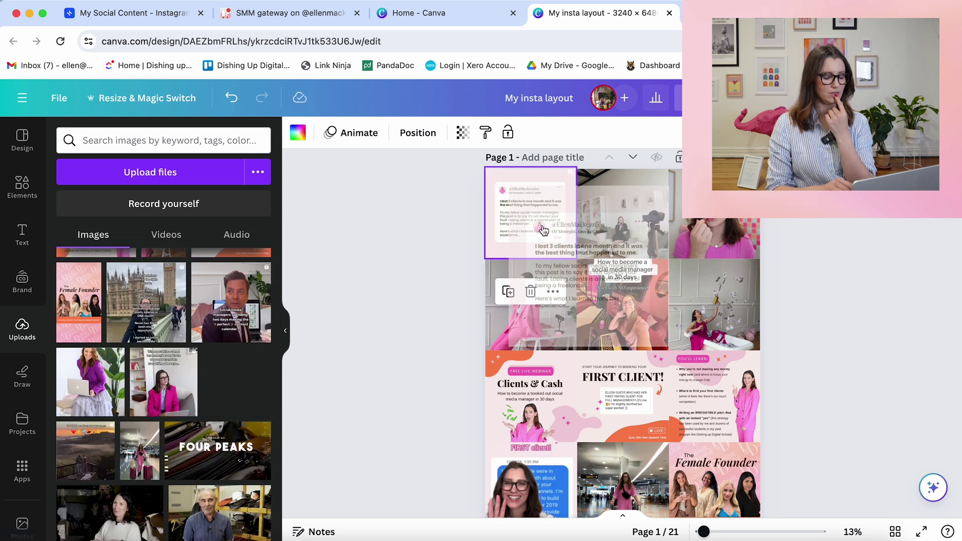
key("super+1")
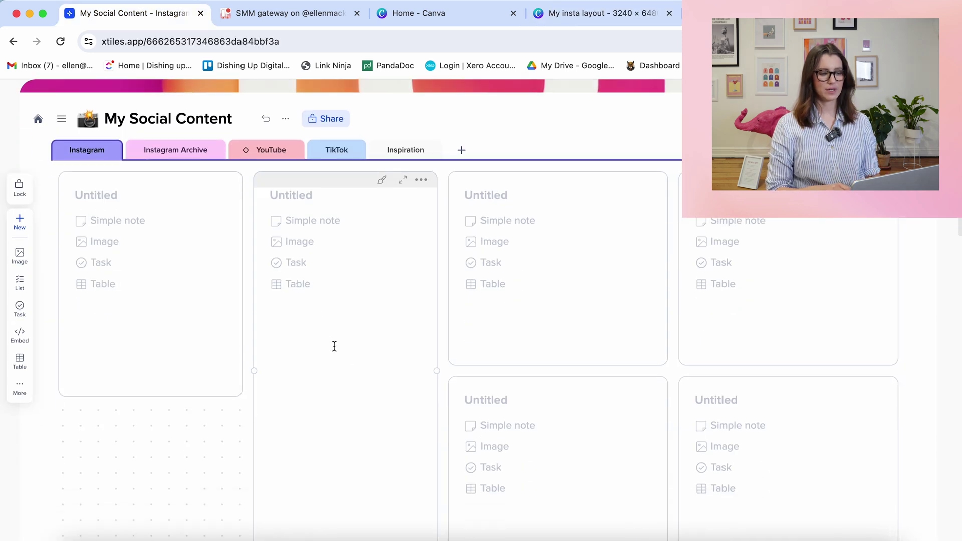
Step: Upload the copied feed grid image into the empty second tile
left_click(295, 241)
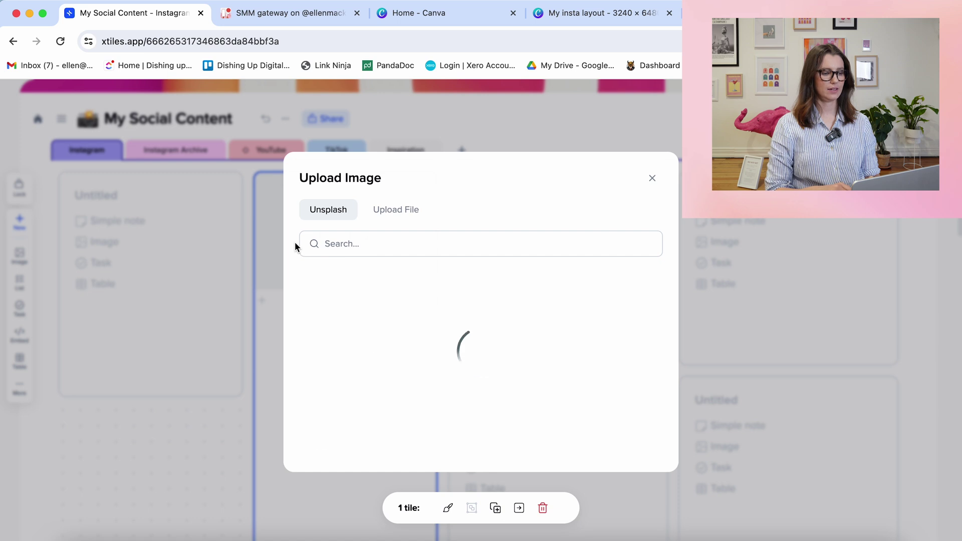
left_click(396, 219)
key("super+v")
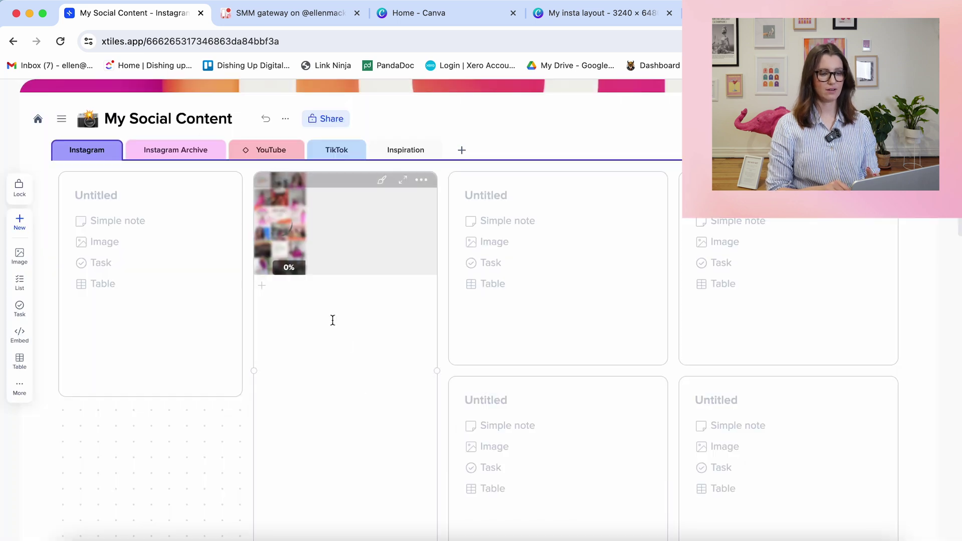
Step: Title the first tile Strategy
scroll(275, 273, "down", 2)
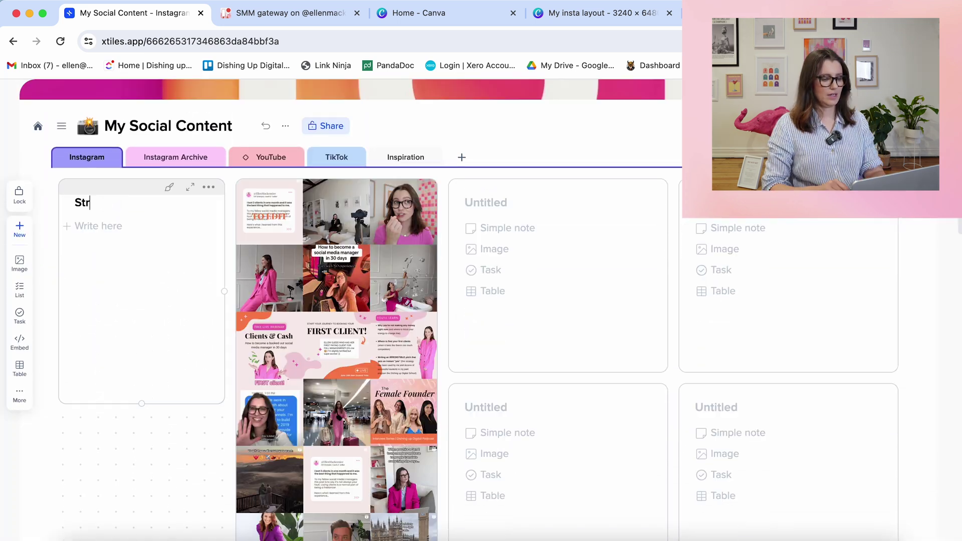
type("ategy")
key("ctrl+super+space")
Step: Add the 📈 emoji to the Strategy title and rename the headings to Content Pillars and Content Types
type("graph")
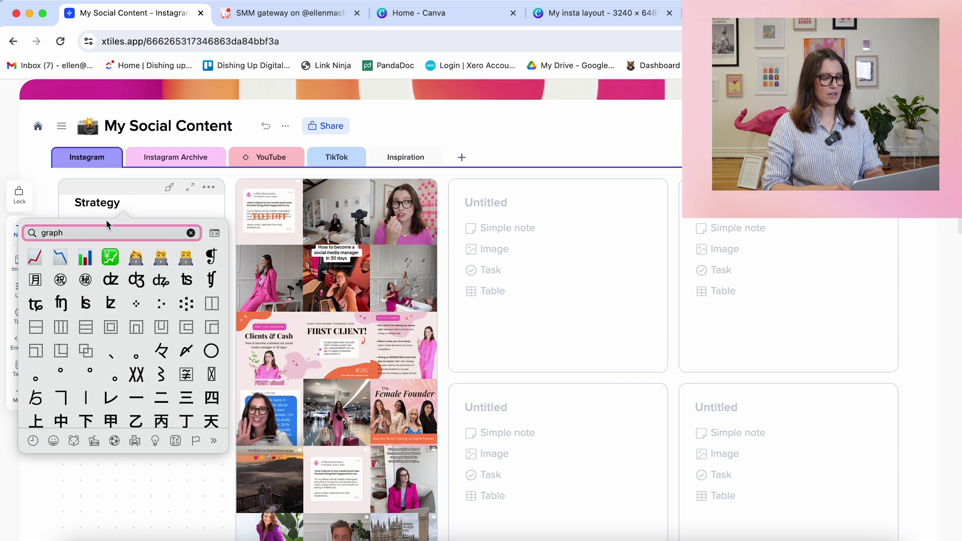
key("Return")
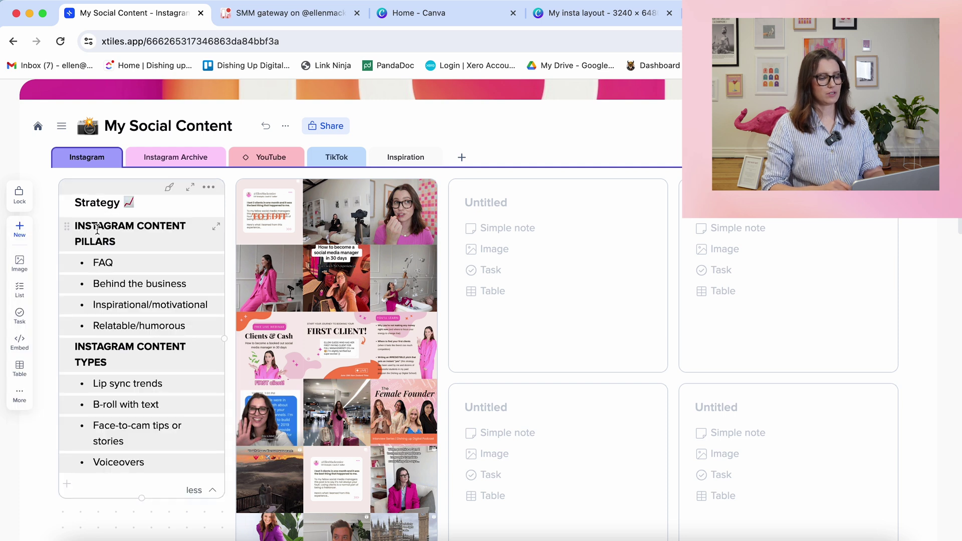
triple_click(97, 230)
type("Insta")
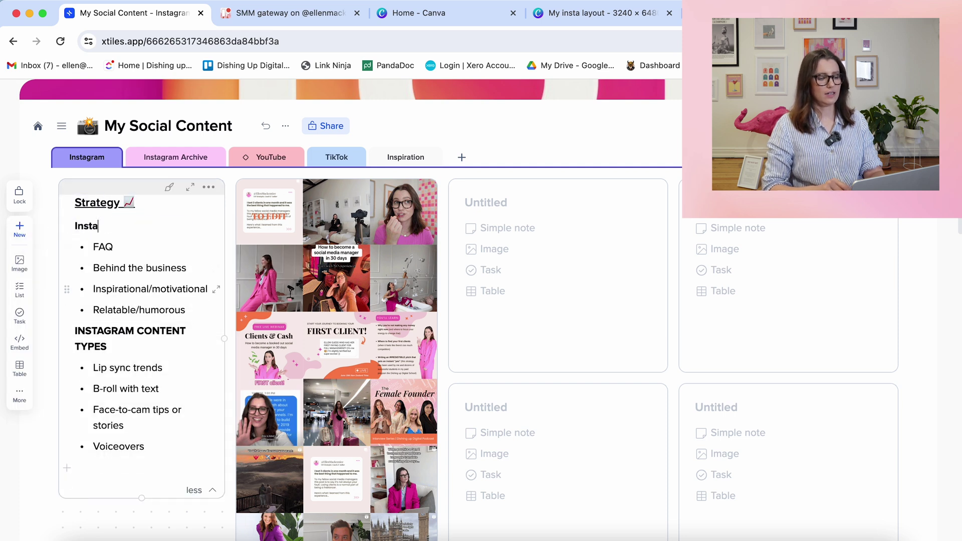
type("s")
triple_click(150, 339)
type("C")
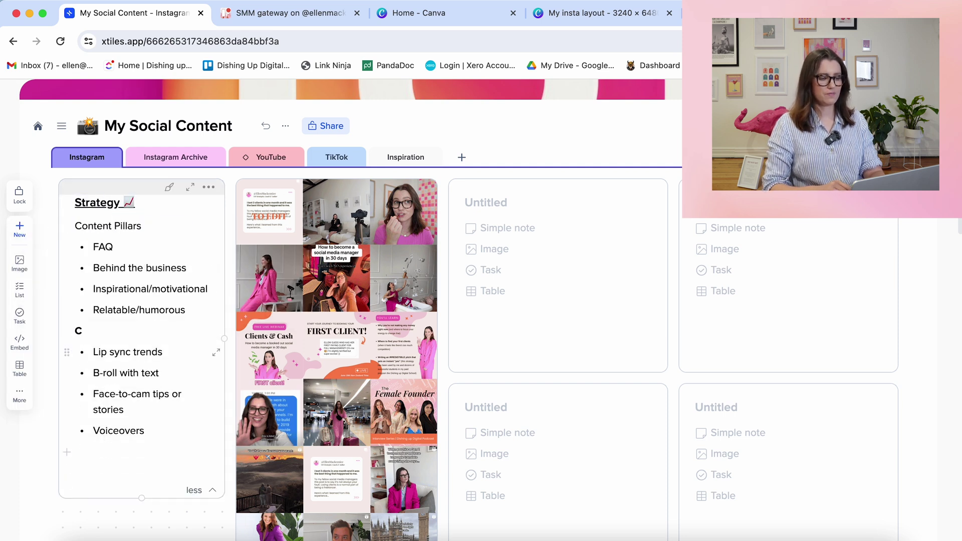
key("Escape")
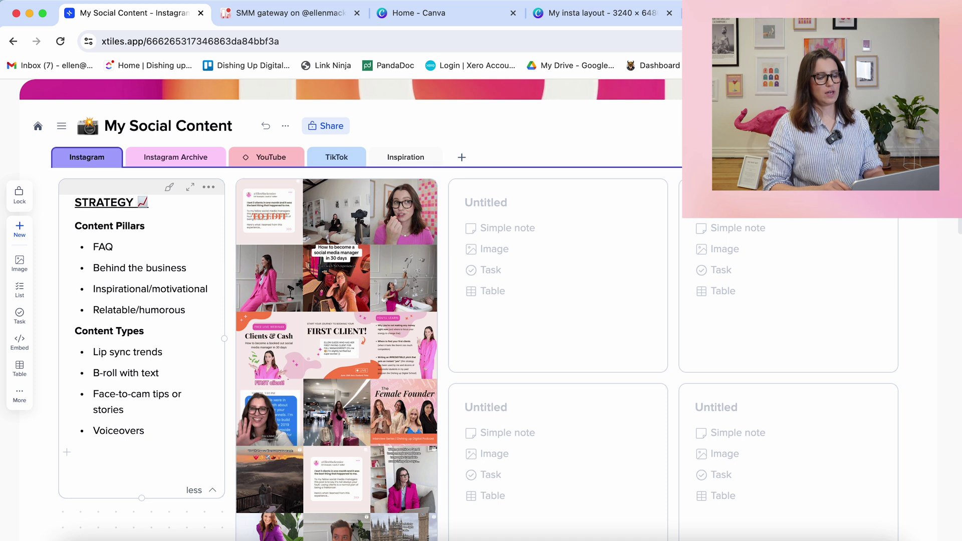
Step: Turn the Content Pillars and Content Types bullet lists into checkboxes
left_click_drag(165, 314, 100, 247)
key("super+alt+4")
left_click_drag(165, 431, 189, 332)
key("super+alt+4")
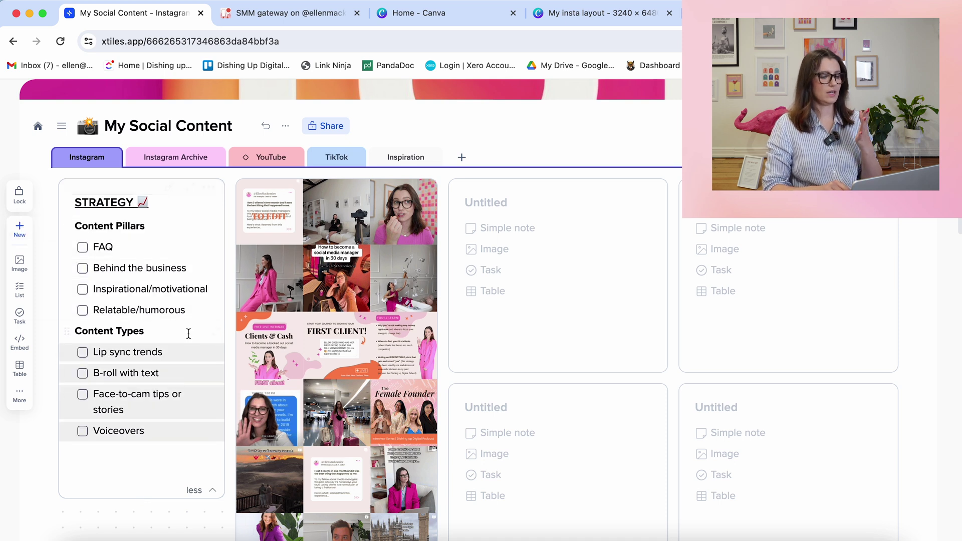
Step: Give the Strategy tile a tinted header style in pink
scroll(173, 401, "down", 1)
left_click(168, 213)
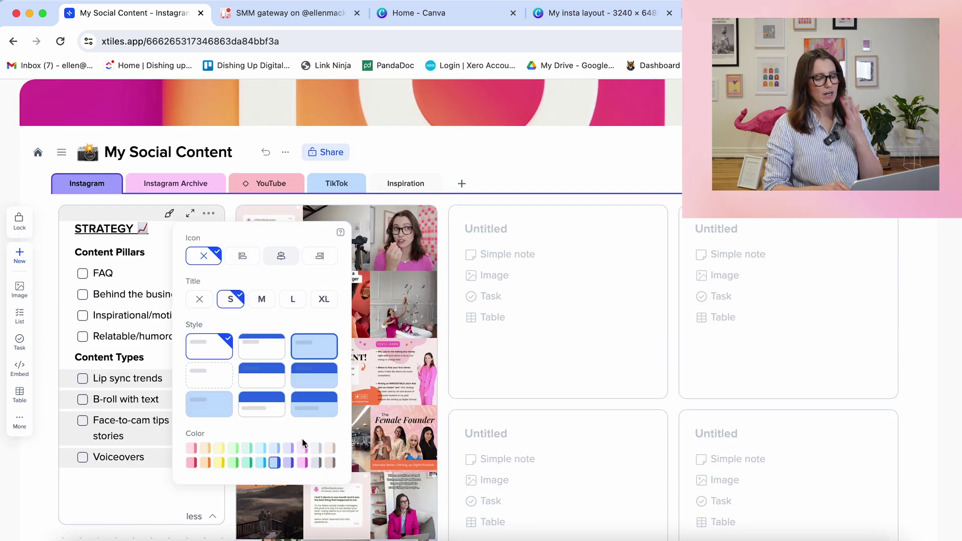
left_click(314, 375)
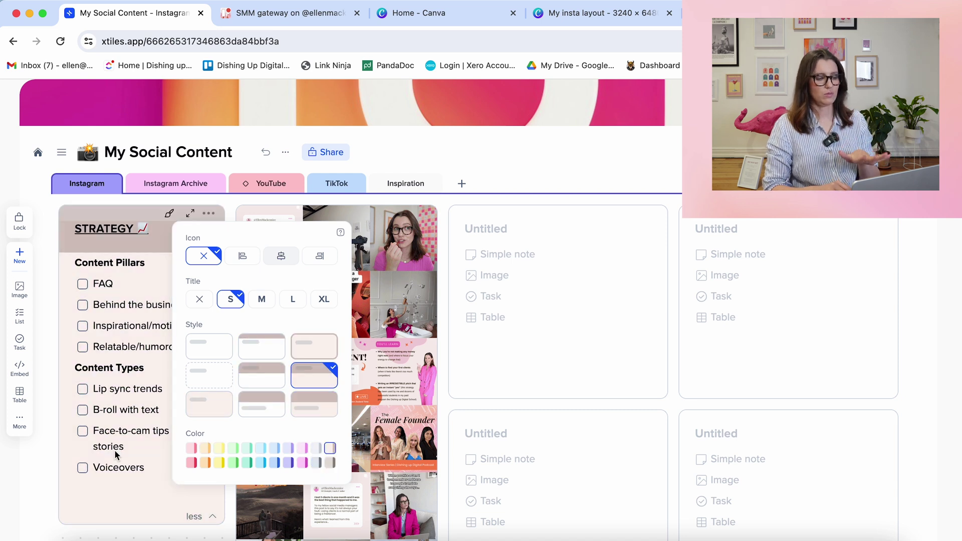
left_click(303, 448)
scroll(215, 451, "down", 5)
scroll(215, 451, "up", 5)
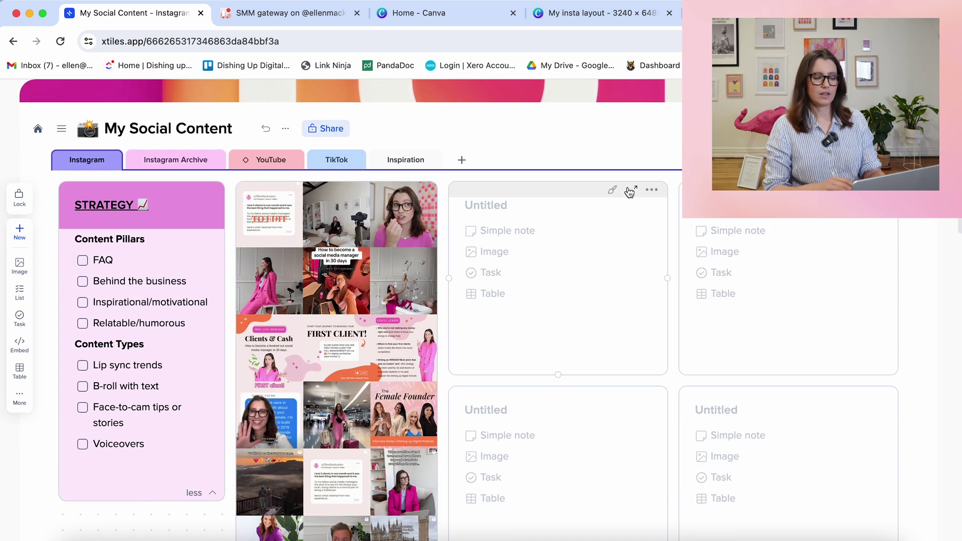
Step: Title the empty Untitled tiles POST 1, POST 2 and POST 3
type("POST ")
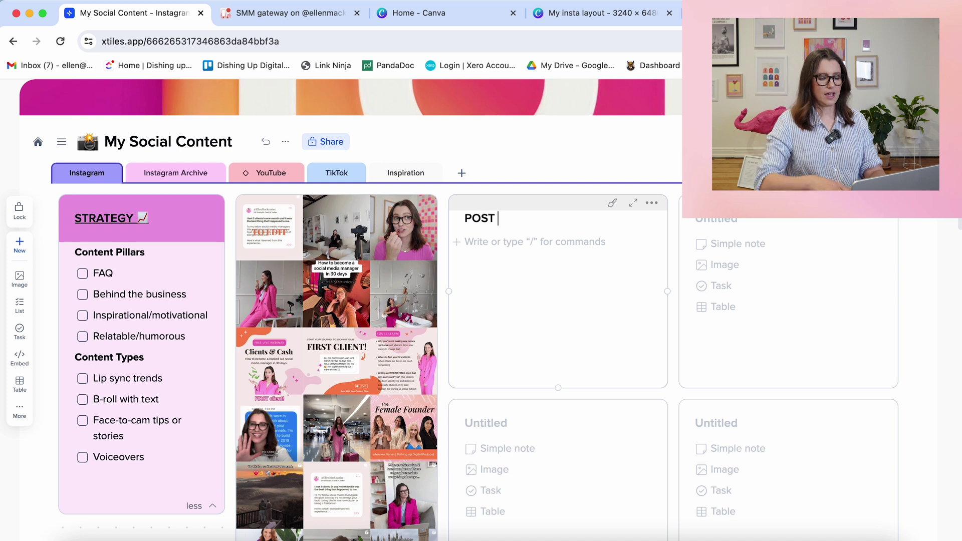
type("1")
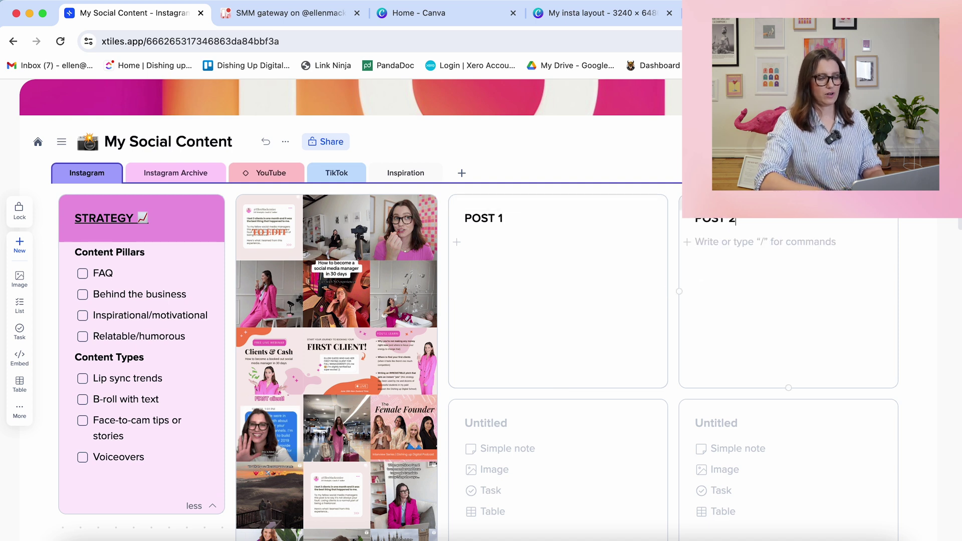
scroll(509, 280, "down", 3)
left_click(494, 289)
type("POST 3")
scroll(603, 305, "up", 4)
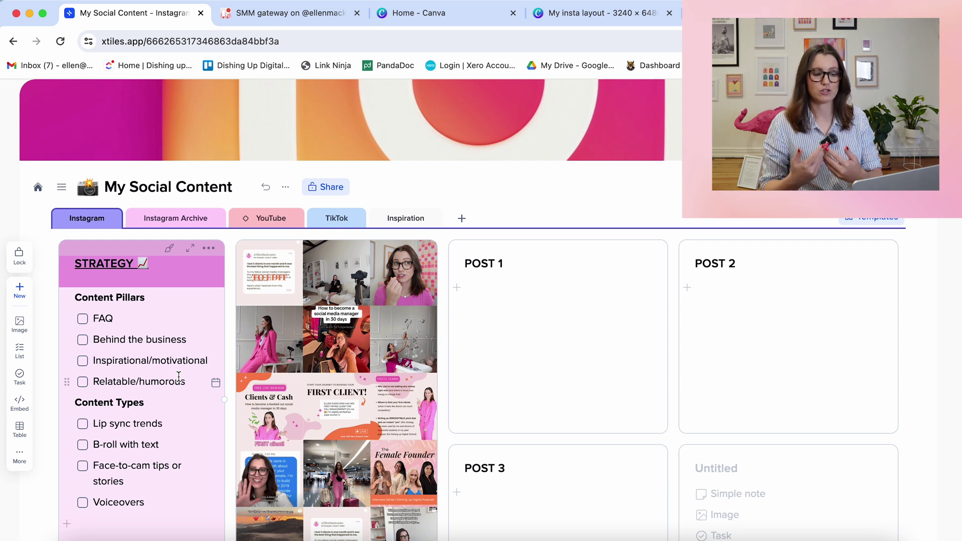
scroll(179, 376, "down", 4)
scroll(178, 378, "up", 1)
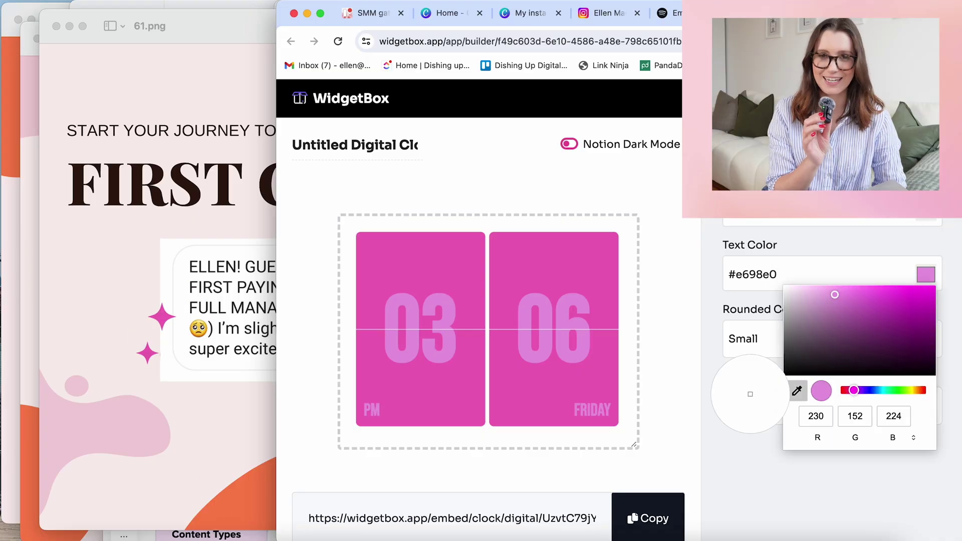
Step: Set the clock text to peach #f5c3ad and drag the embedded clock tile to the top row
left_click(829, 293)
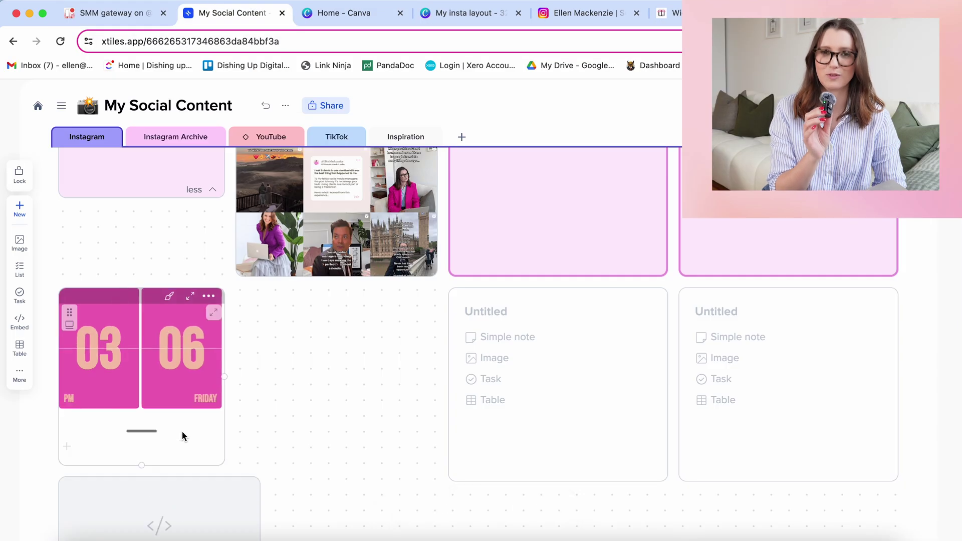
left_click(235, 410)
left_click_drag(236, 410, 353, 299)
left_click(353, 300)
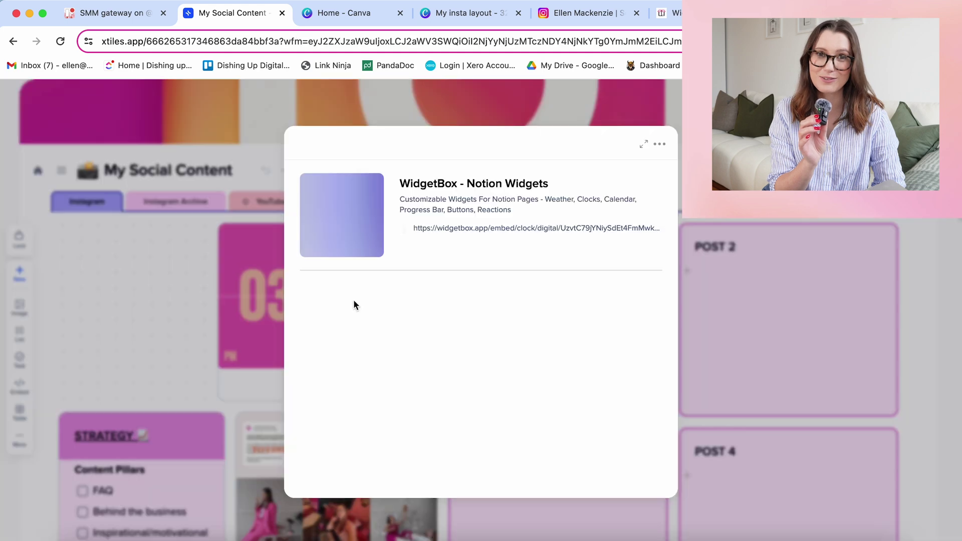
Step: Resize the Spotify playlist tile, move it to the board's top-left, and preview it in focus mode
key("Escape")
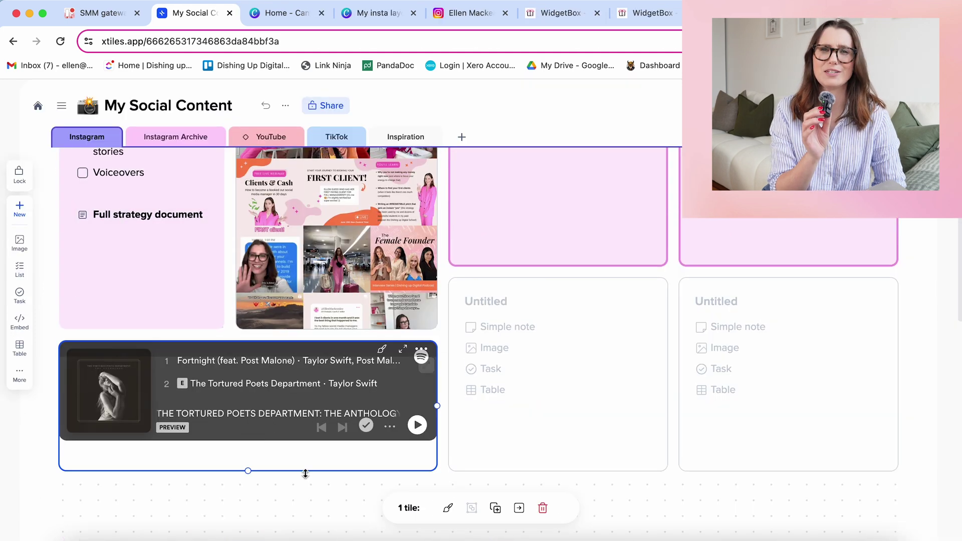
left_click_drag(305, 473, 305, 443)
left_click_drag(201, 381, 201, 281)
left_click(423, 279)
left_click(477, 315)
key("Escape")
Step: Create a new tile titled 🧠💡IDEAS with brain and lightbulb emojis
scroll(378, 427, "down", 5)
left_click_drag(562, 483, 439, 539)
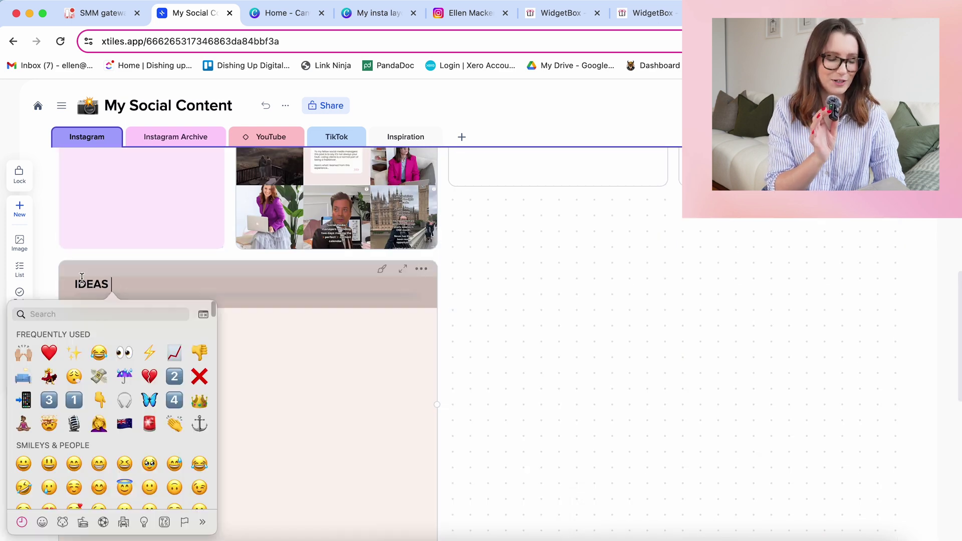
type("brain")
left_click(21, 339)
left_click(48, 339)
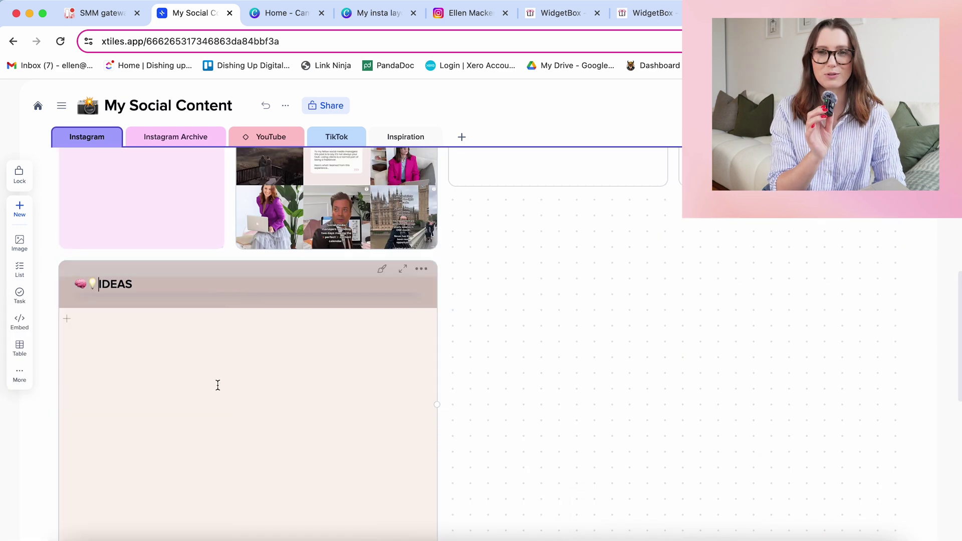
scroll(218, 385, "up", 10)
scroll(662, 403, "down", 10)
scroll(773, 318, "up", 2)
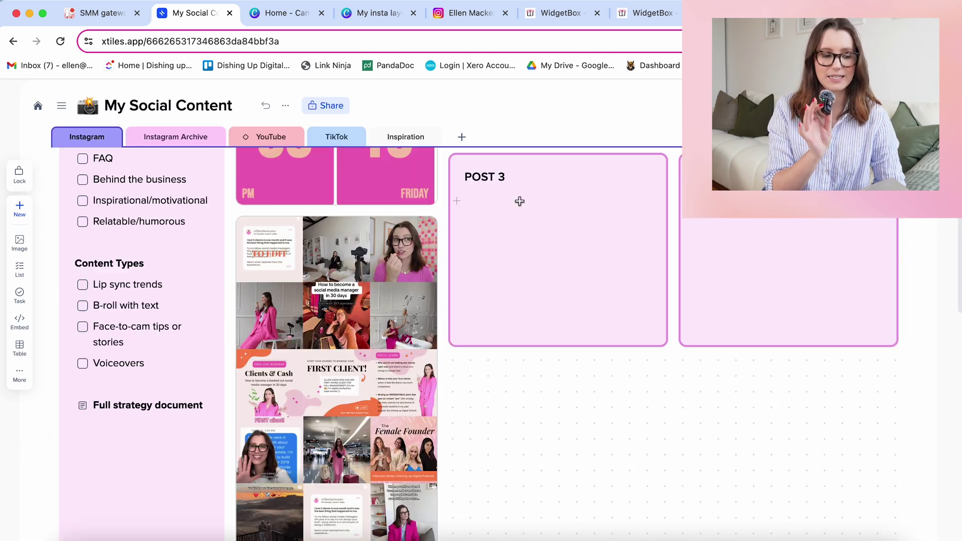
scroll(520, 201, "down", 3)
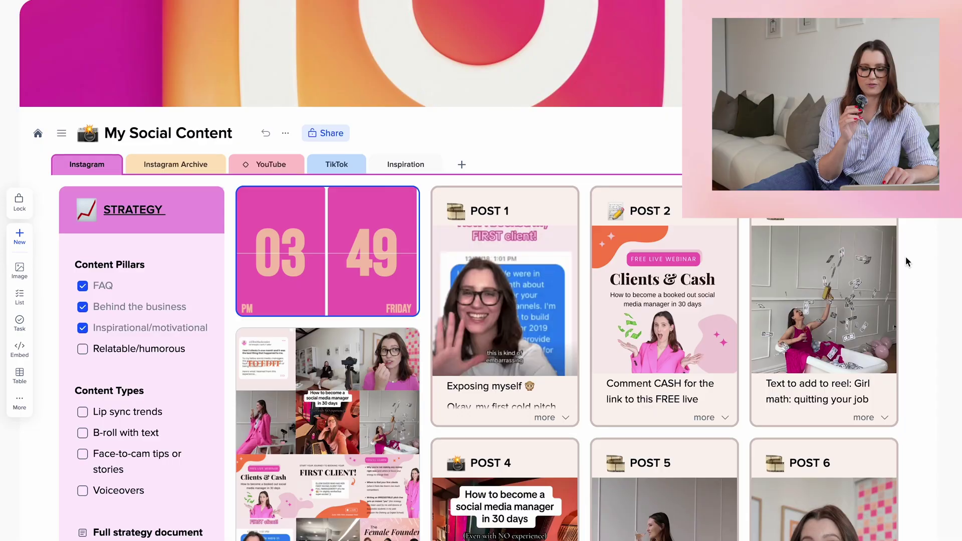
scroll(906, 254, "down", 3)
scroll(906, 255, "down", 6)
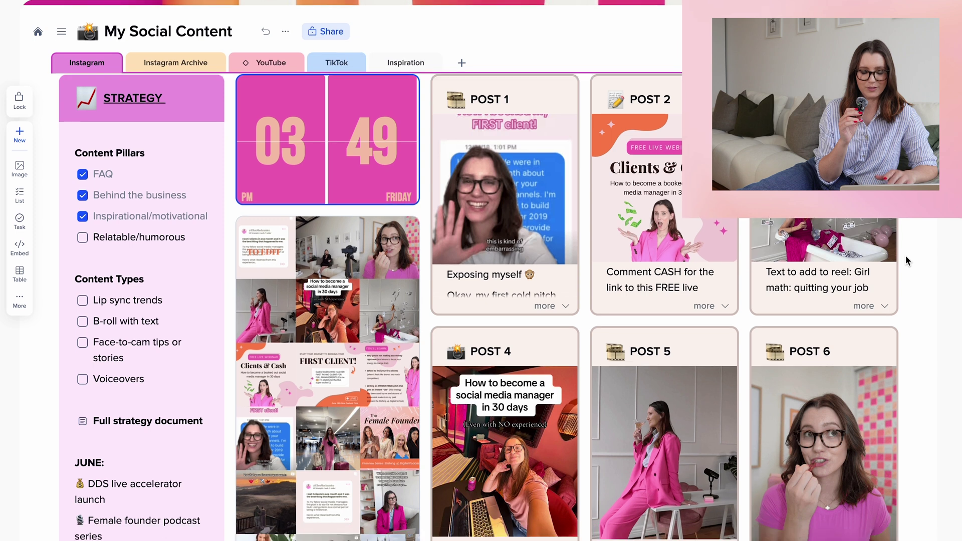
scroll(906, 261, "down", 6)
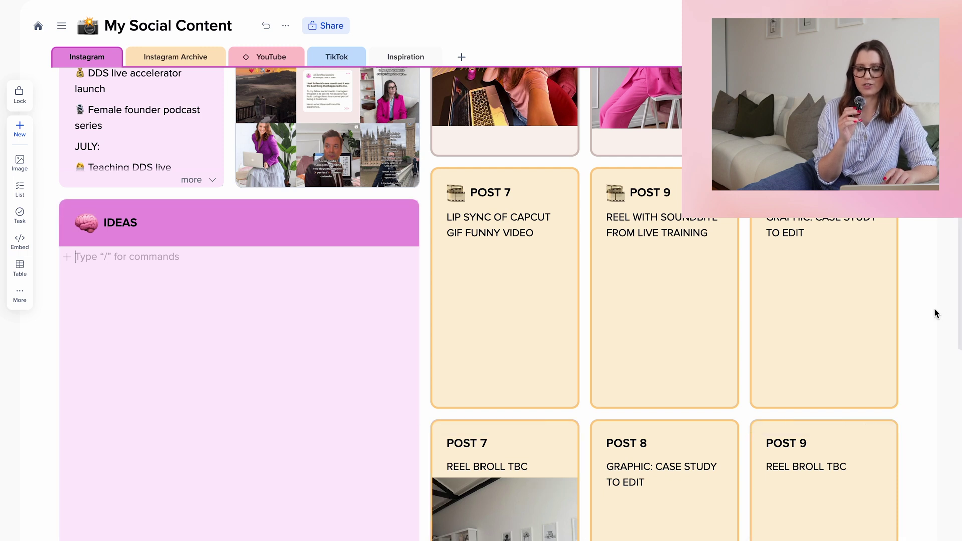
scroll(934, 308, "up", 12)
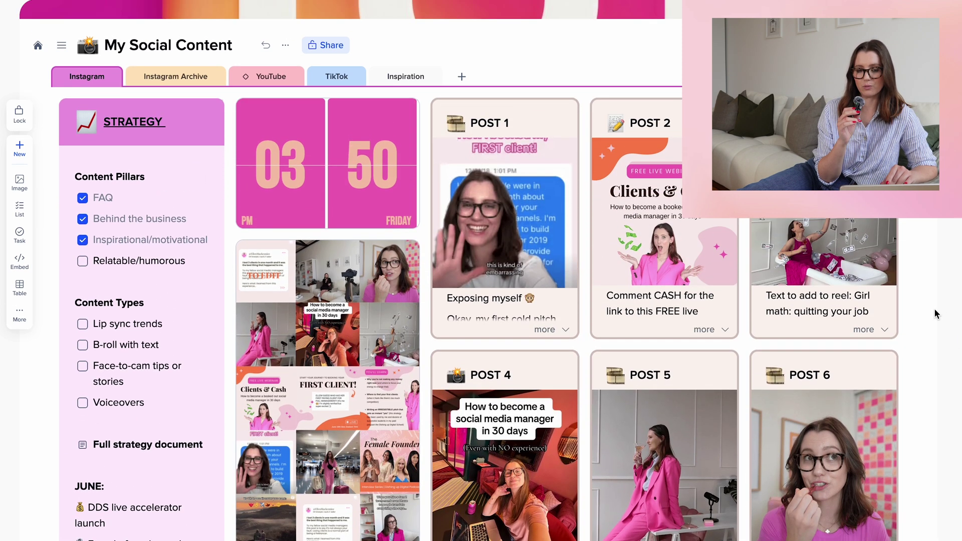
scroll(934, 307, "down", 10)
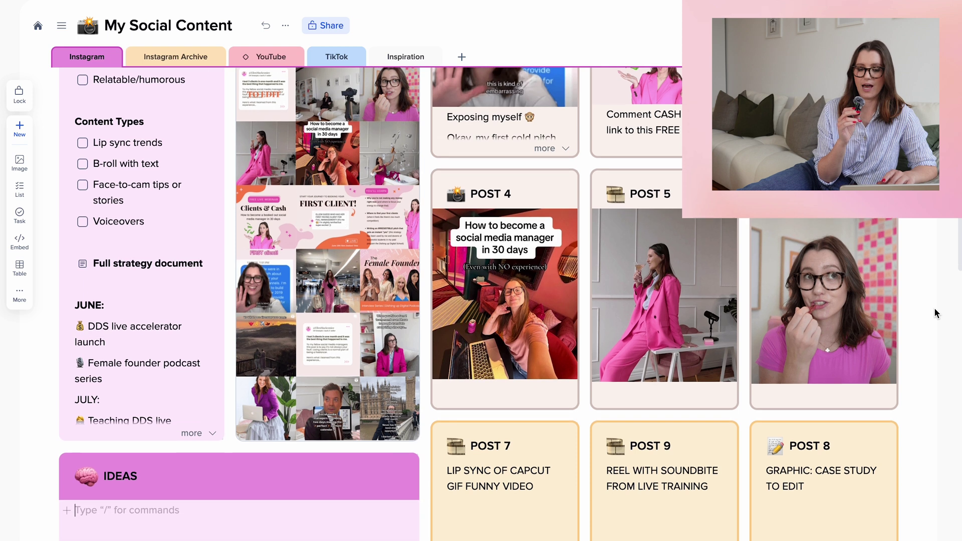
scroll(934, 308, "down", 1)
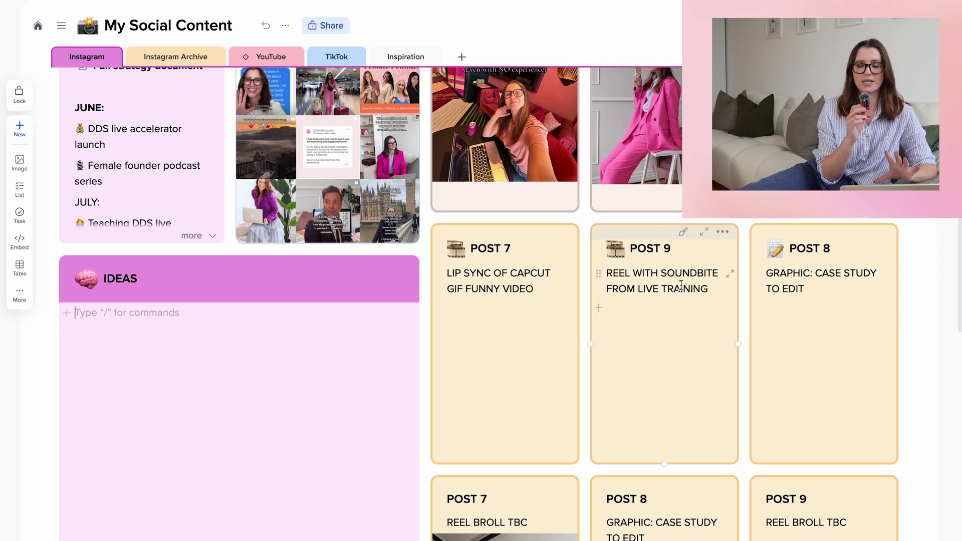
scroll(681, 284, "up", 7)
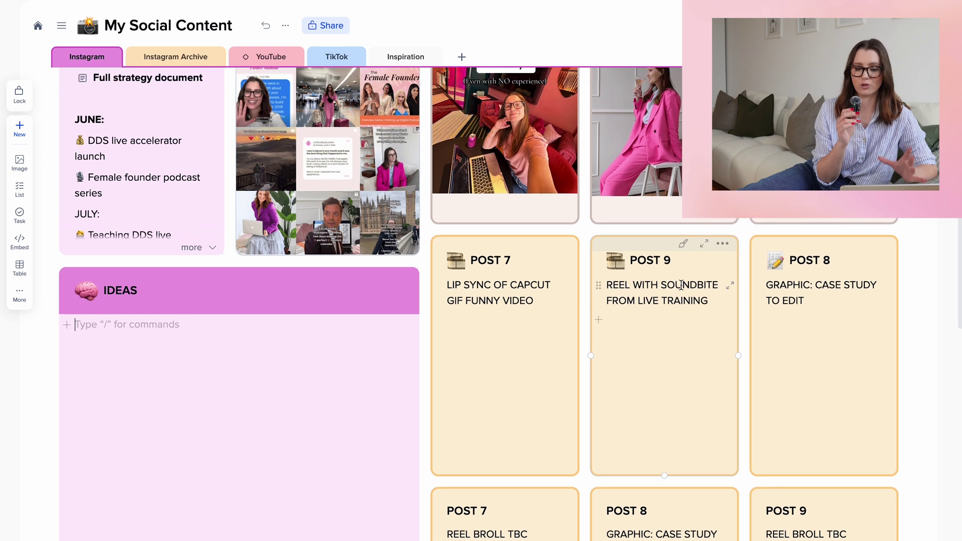
scroll(681, 284, "up", 6)
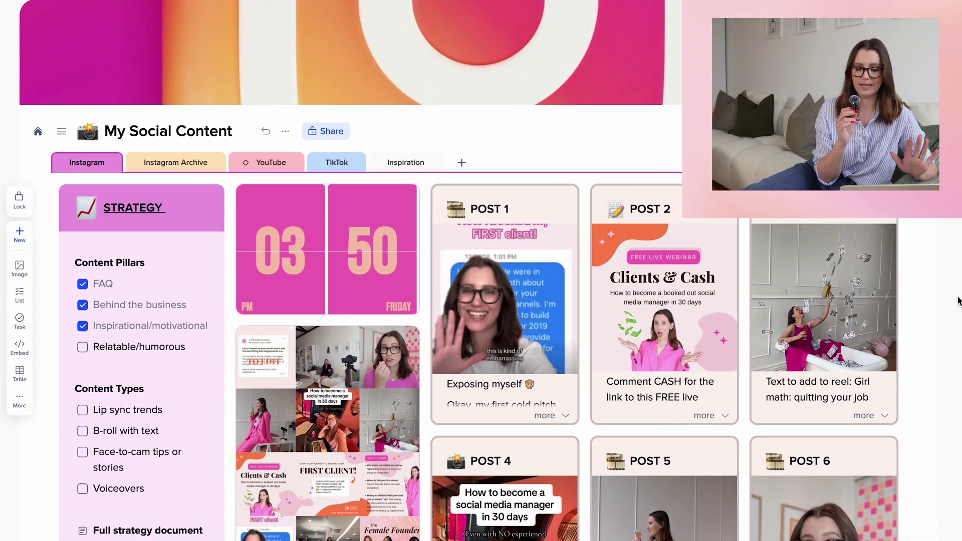
scroll(958, 301, "down", 3)
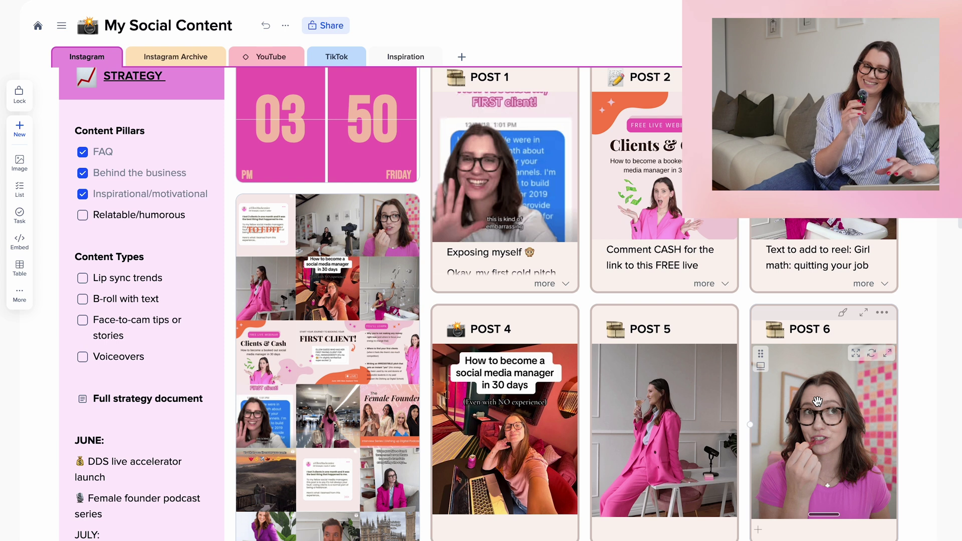
scroll(170, 303, "up", 2)
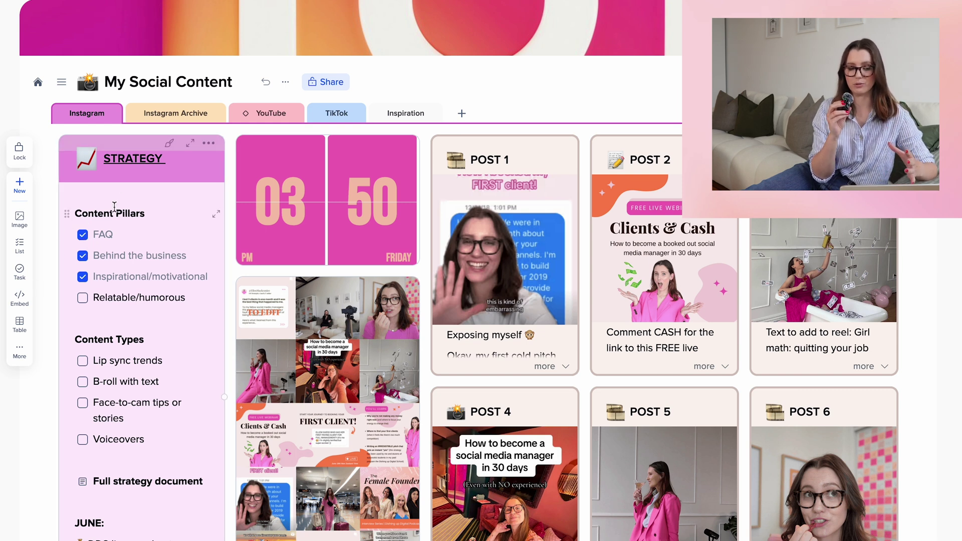
scroll(101, 235, "down", 1)
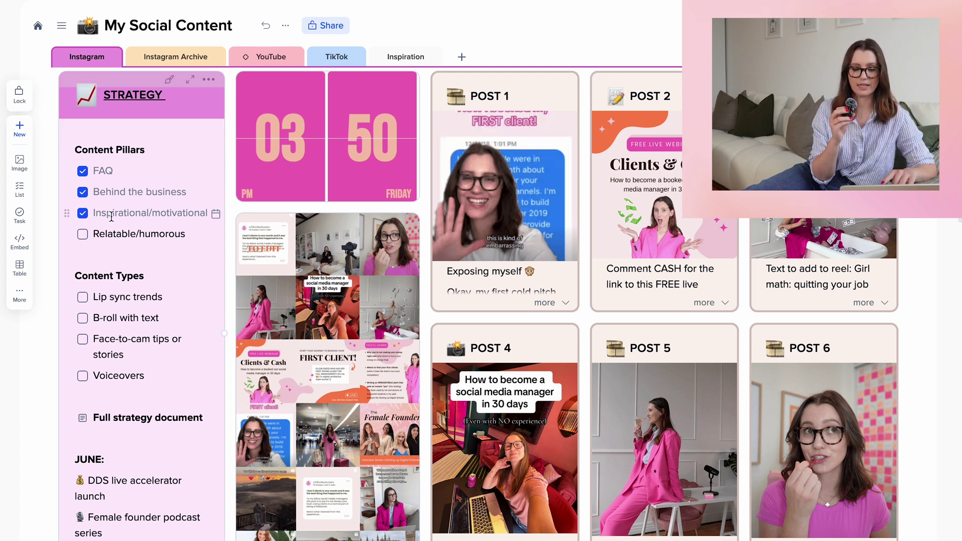
scroll(112, 216, "down", 2)
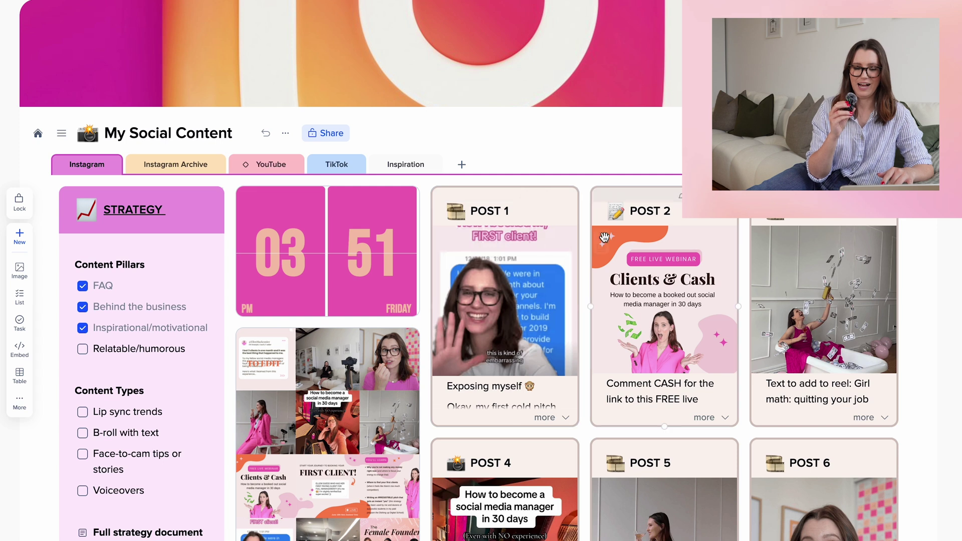
scroll(624, 229, "down", 5)
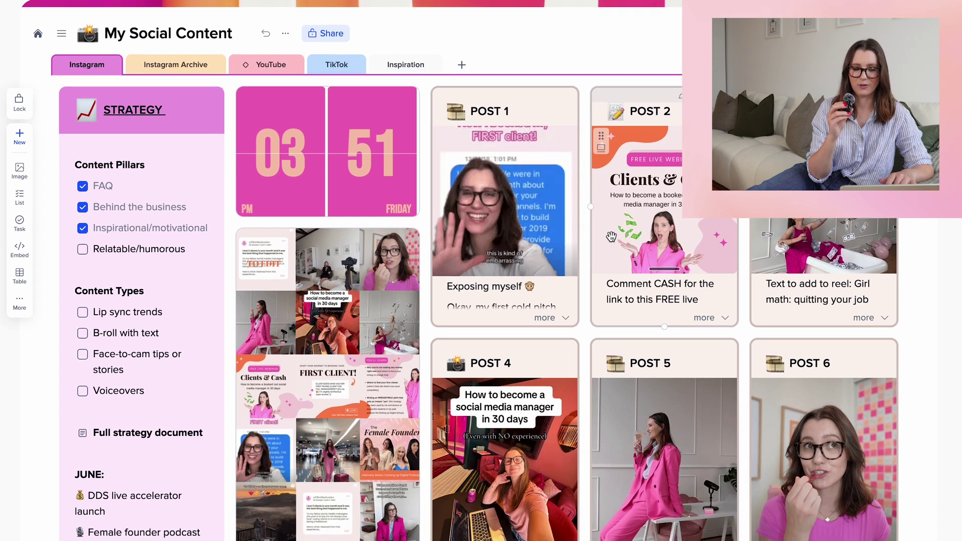
scroll(576, 210, "up", 6)
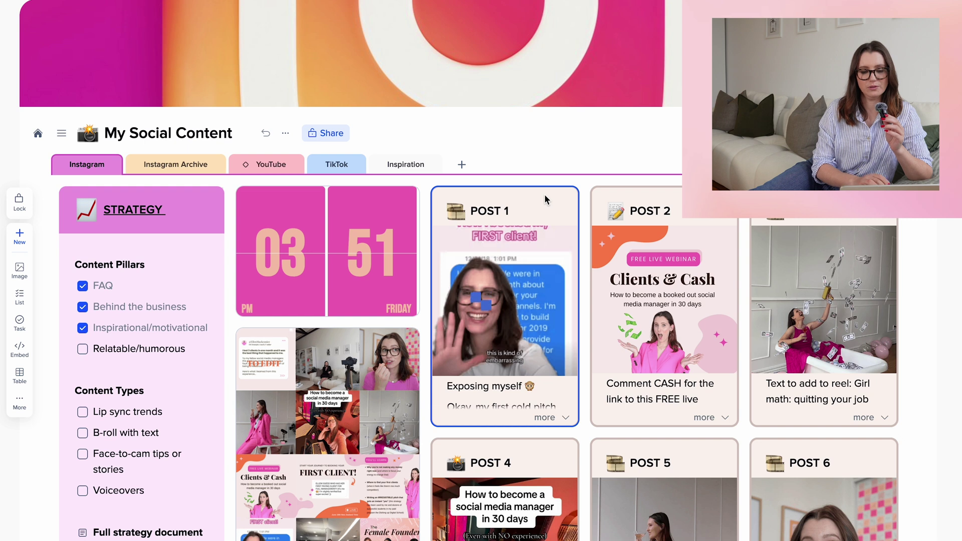
Step: Select POST 1's caption in focus view, then move TIPS/TRICKS and MY JOURNEY into the archive's top row
left_click(545, 195)
scroll(565, 205, "down", 5)
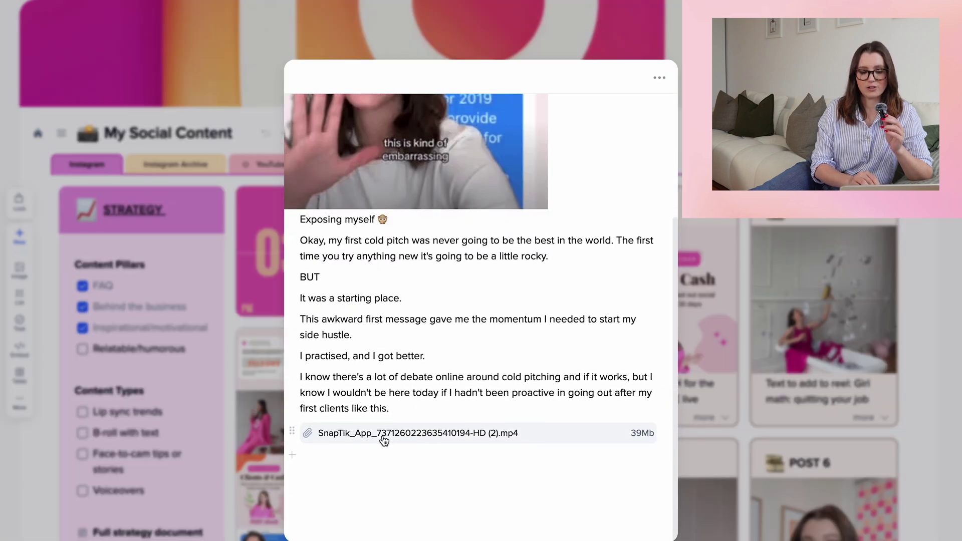
left_click_drag(398, 408, 331, 228)
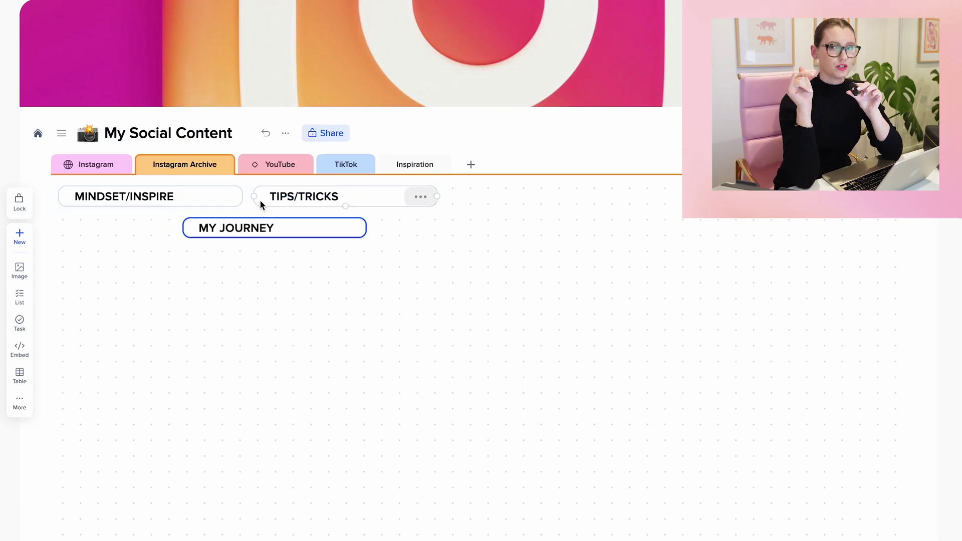
left_click_drag(260, 206, 641, 197)
left_click_drag(274, 228, 441, 197)
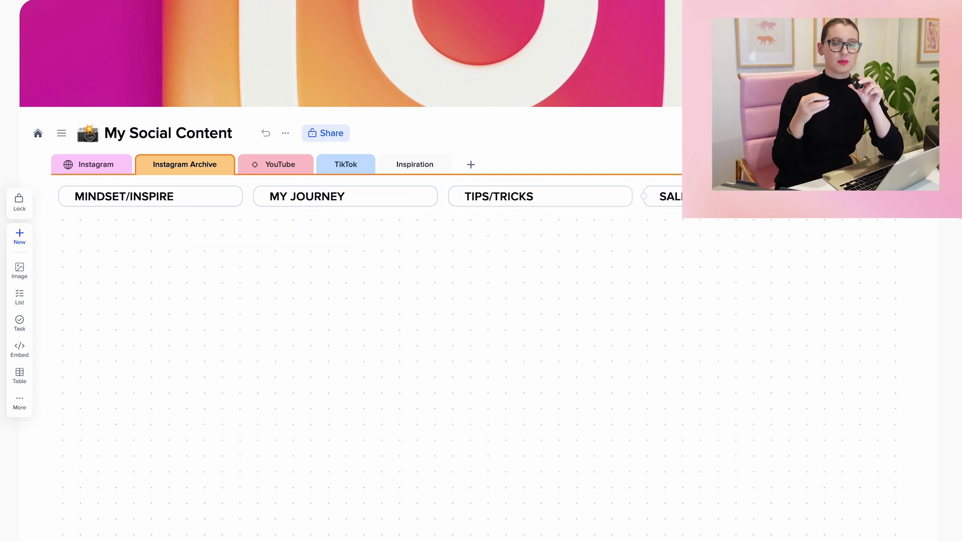
Step: Widen the TIPS/TRICKS, MY JOURNEY and MINDSET/INSPIRE headers and align them in one row
left_click_drag(633, 197, 650, 198)
left_click_drag(437, 196, 455, 195)
left_click_drag(243, 196, 260, 196)
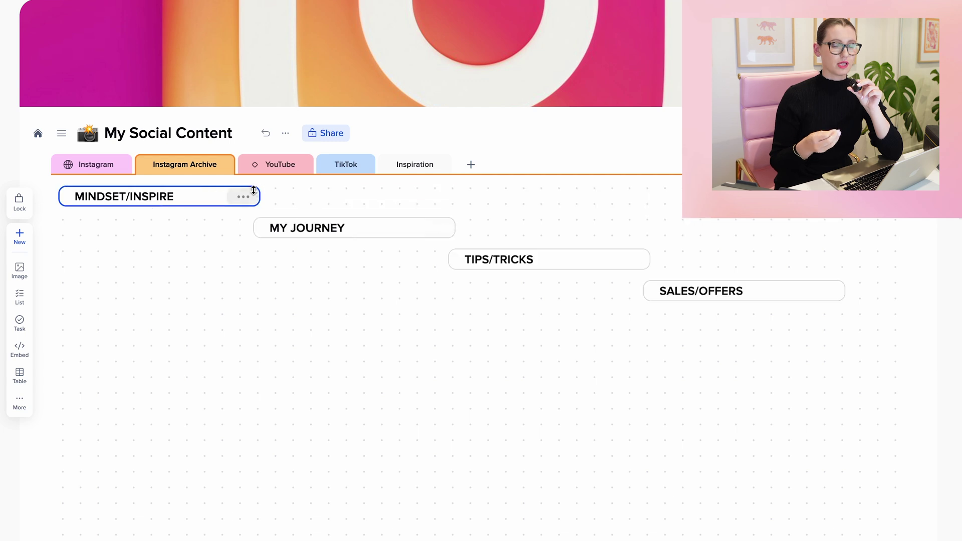
left_click_drag(636, 234, 671, 196)
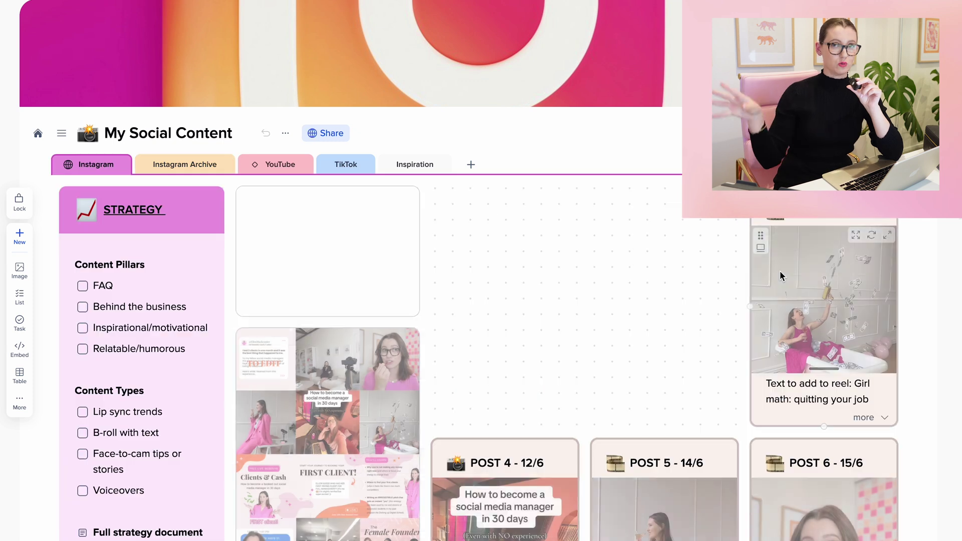
Step: Move POST 3 into the Instagram Archive and shift POST 4 and POST 8 into empty slots
left_click_drag(780, 276, 852, 401)
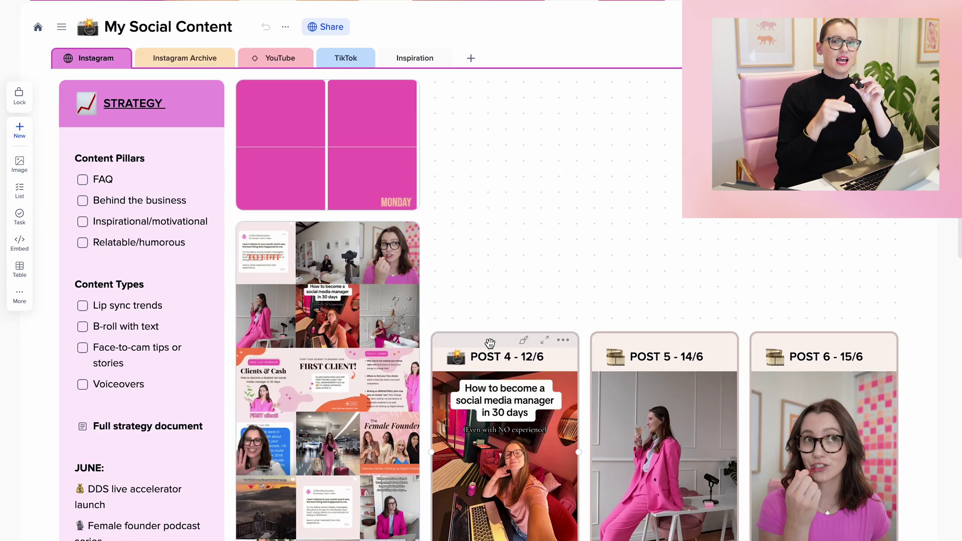
left_click_drag(489, 343, 489, 166)
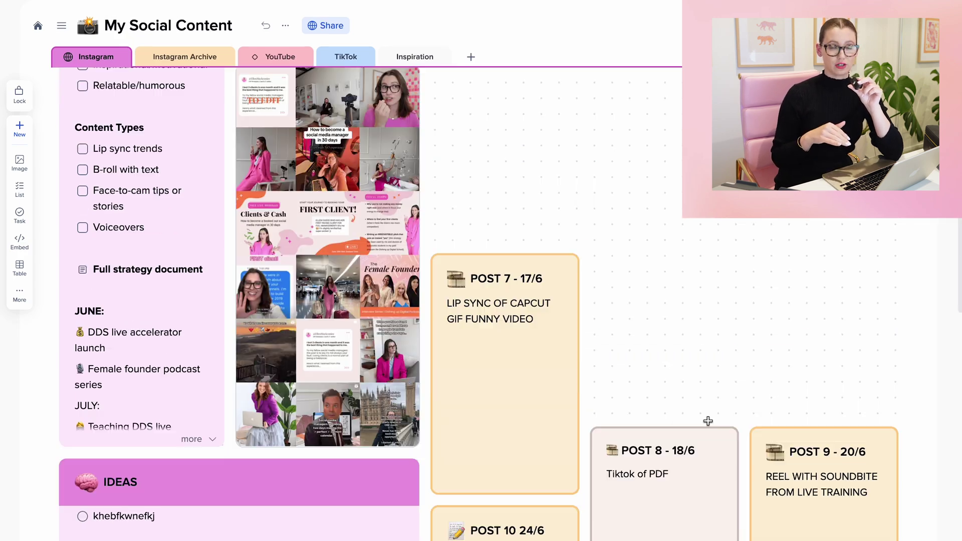
left_click_drag(650, 436, 649, 230)
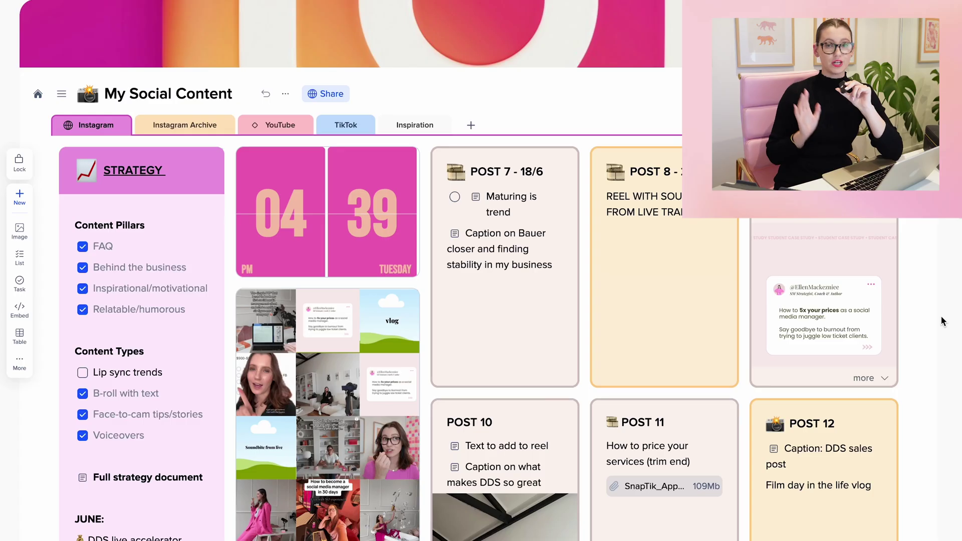
scroll(944, 321, "down", 3)
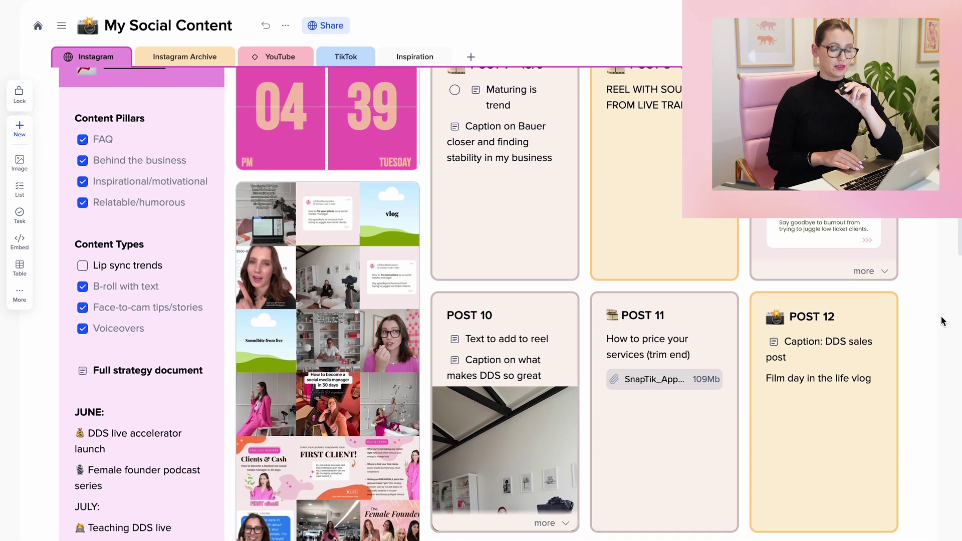
scroll(944, 321, "down", 7)
scroll(944, 321, "up", 9)
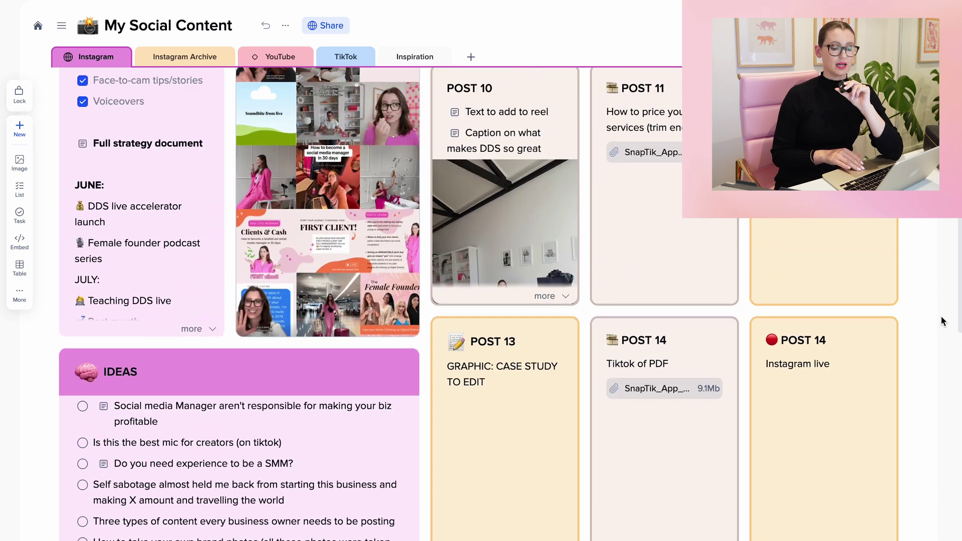
scroll(943, 321, "up", 1)
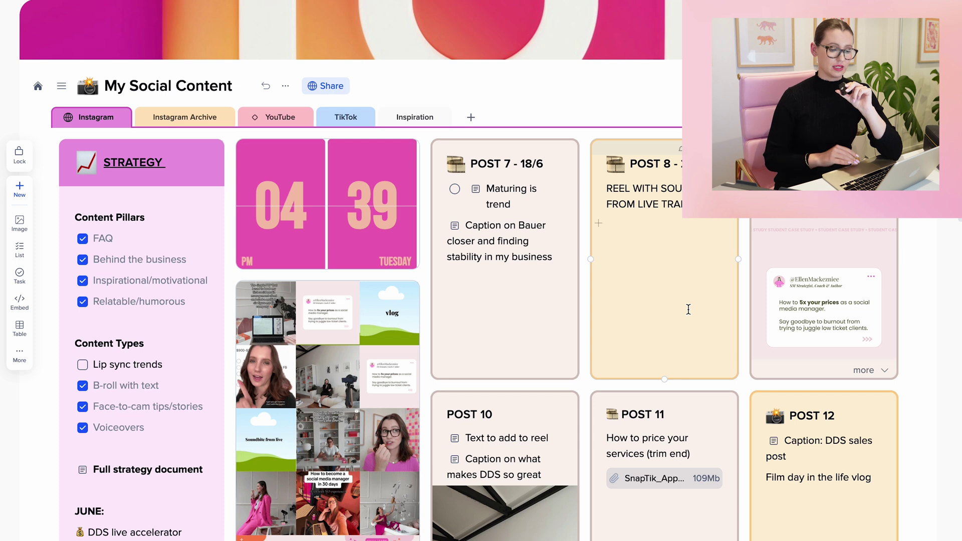
scroll(688, 309, "down", 1)
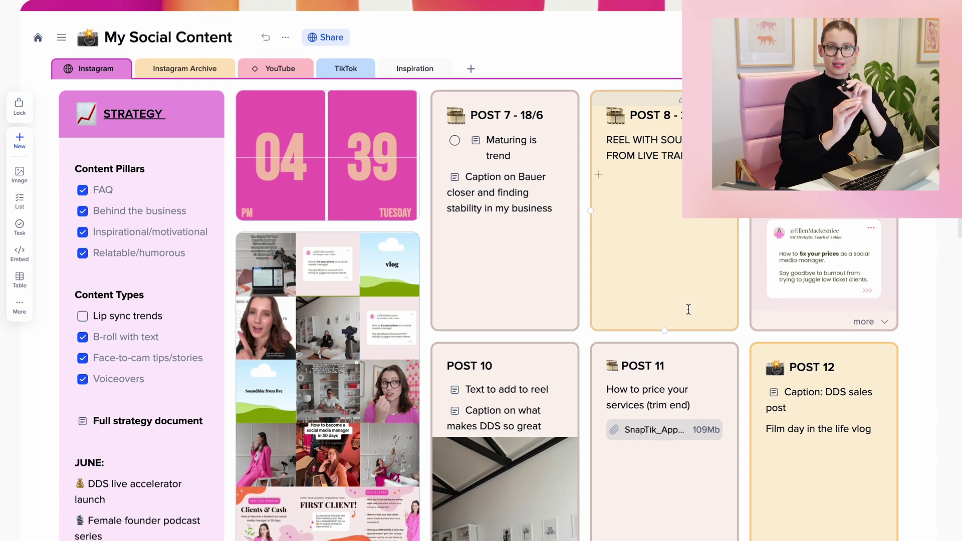
scroll(688, 309, "down", 3)
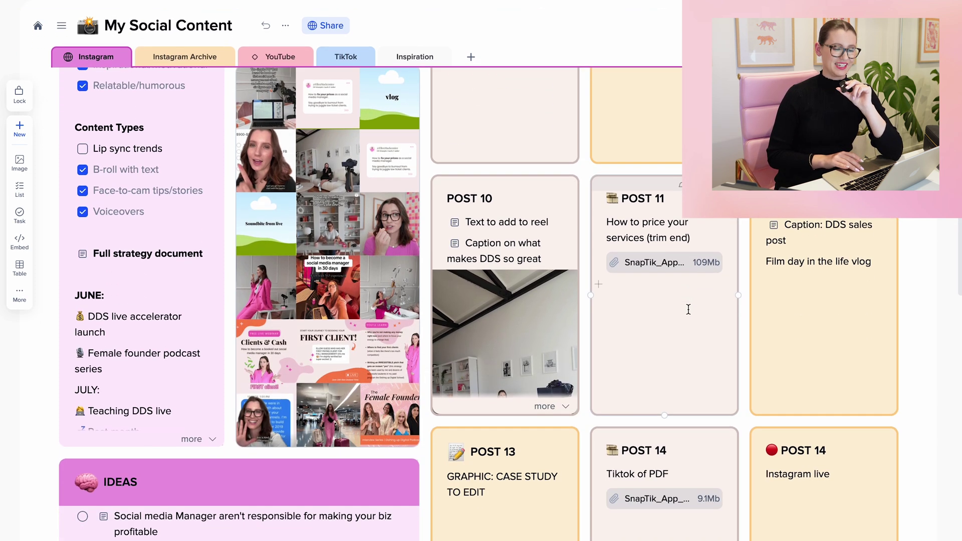
scroll(848, 316, "down", 2)
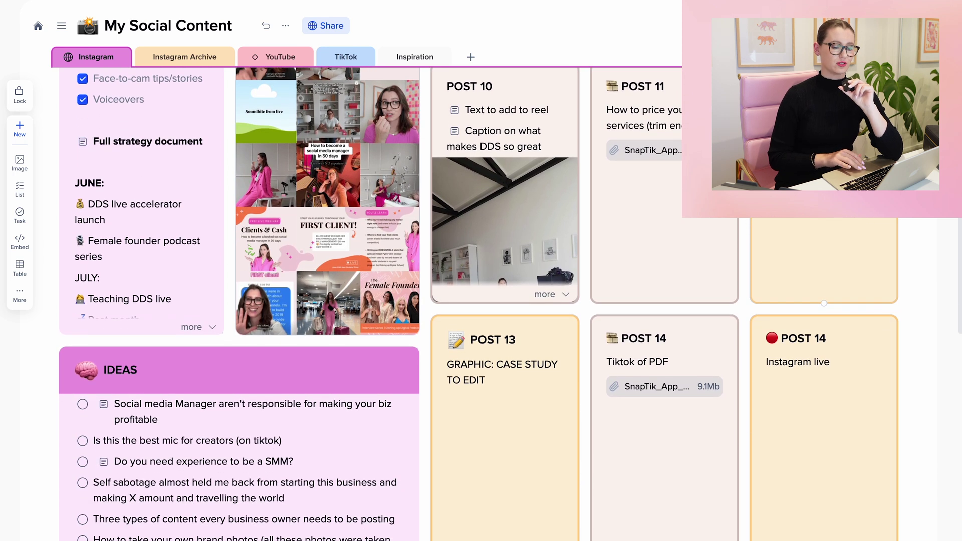
scroll(875, 242, "down", 2)
scroll(534, 396, "up", 1)
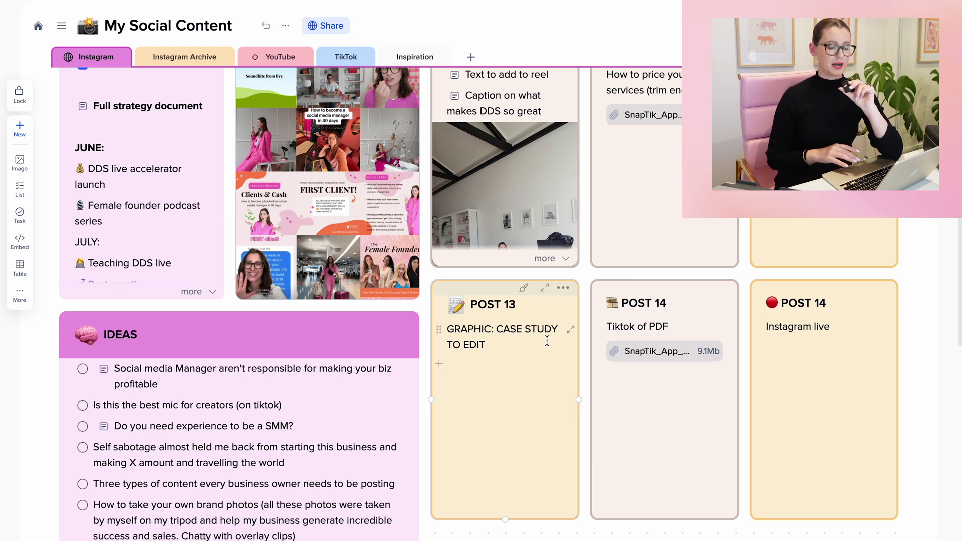
left_click_drag(845, 325, 766, 326)
left_click(803, 327)
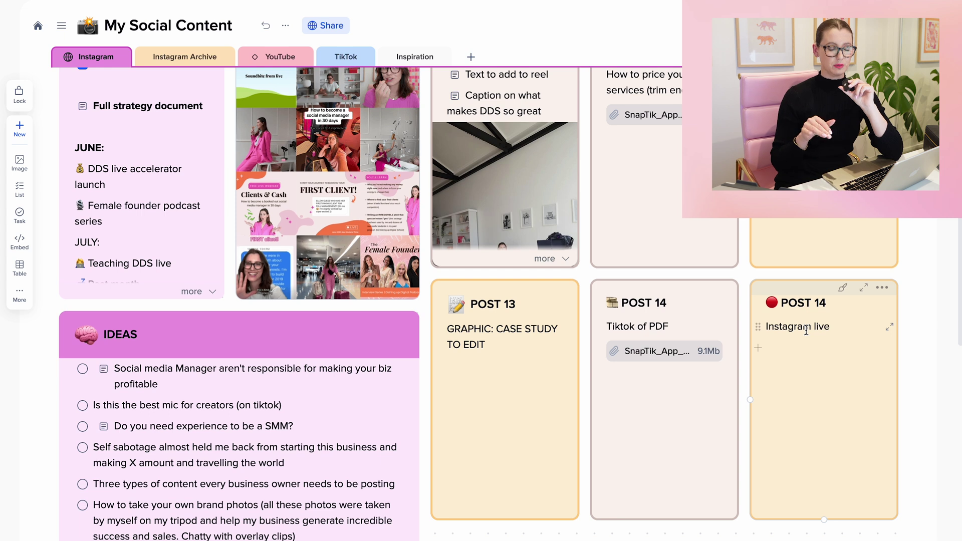
scroll(767, 397, "up", 1)
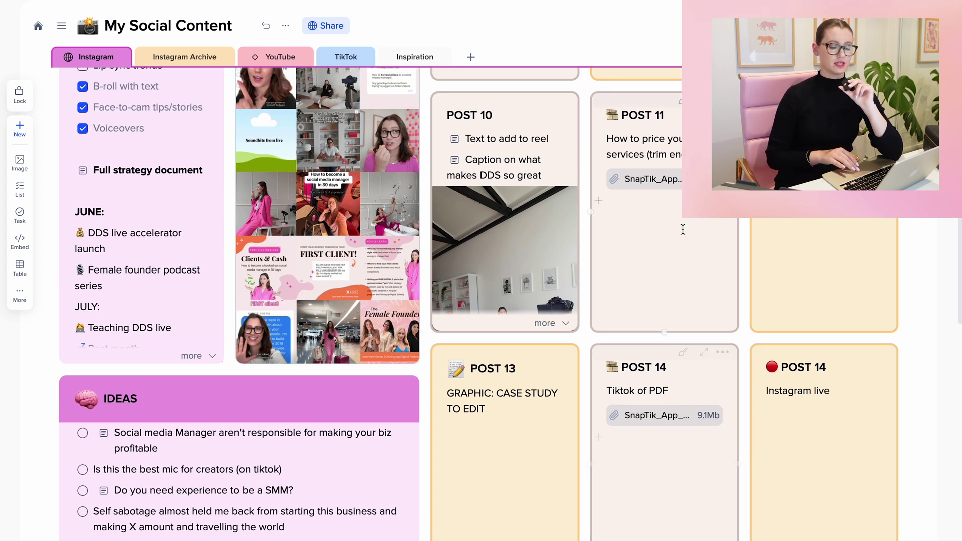
scroll(656, 411, "up", 5)
scroll(569, 378, "down", 1)
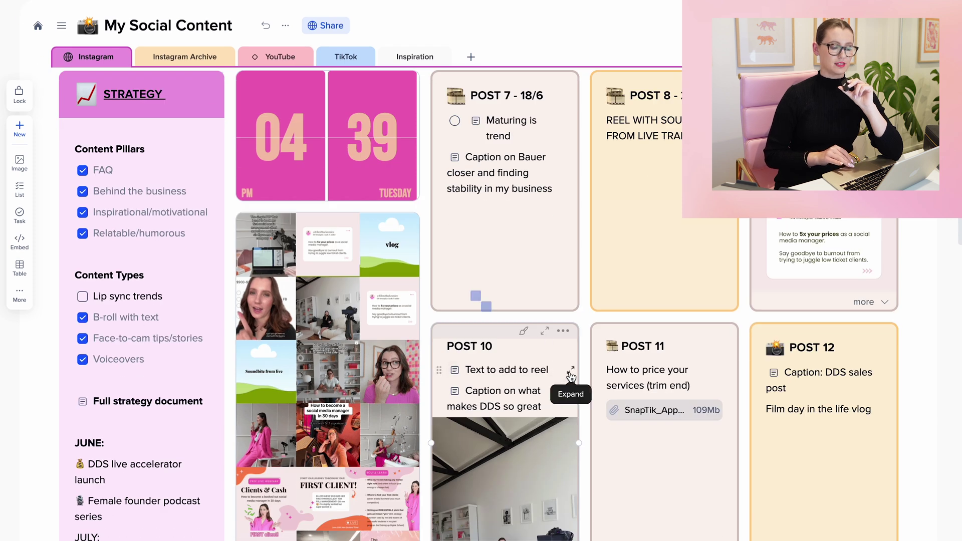
left_click(570, 374)
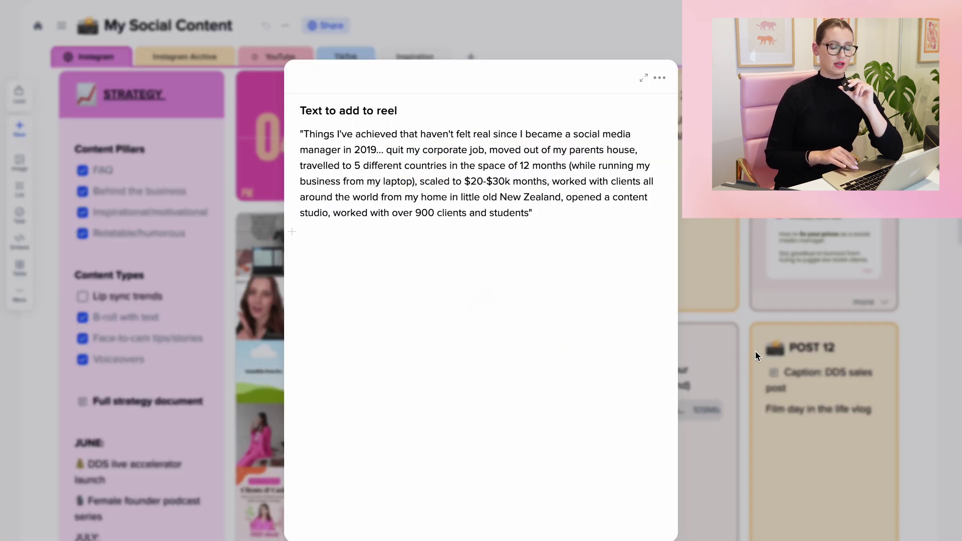
left_click(750, 360)
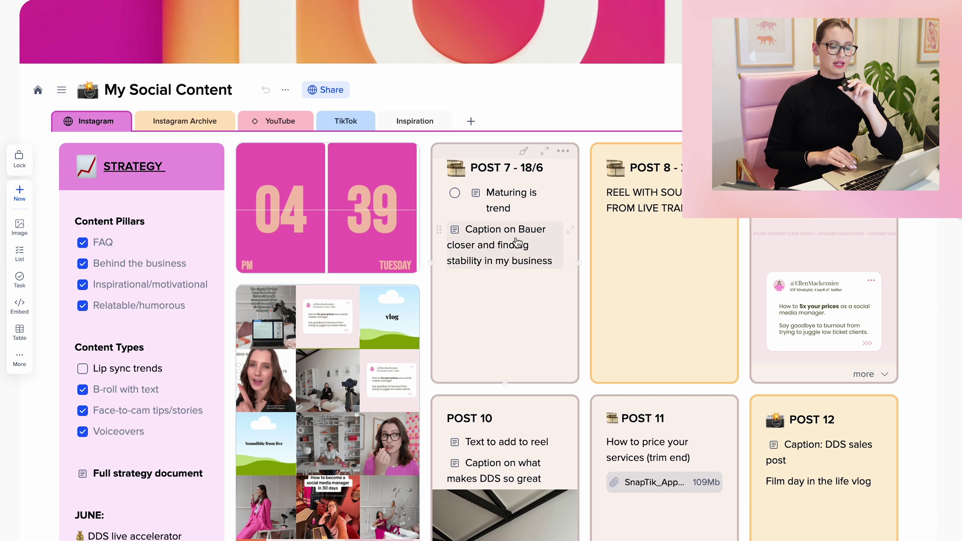
left_click(571, 231)
scroll(490, 149, "down", 4)
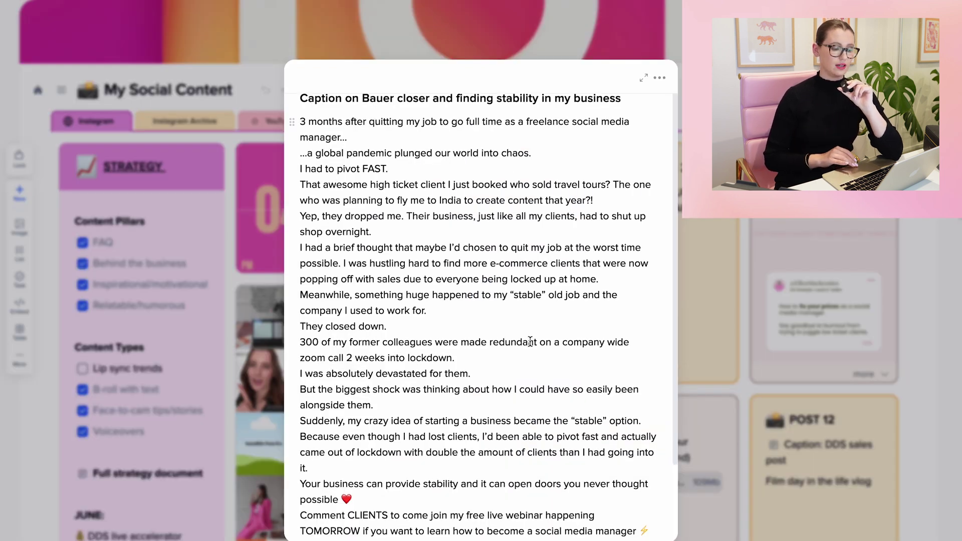
left_click(872, 357)
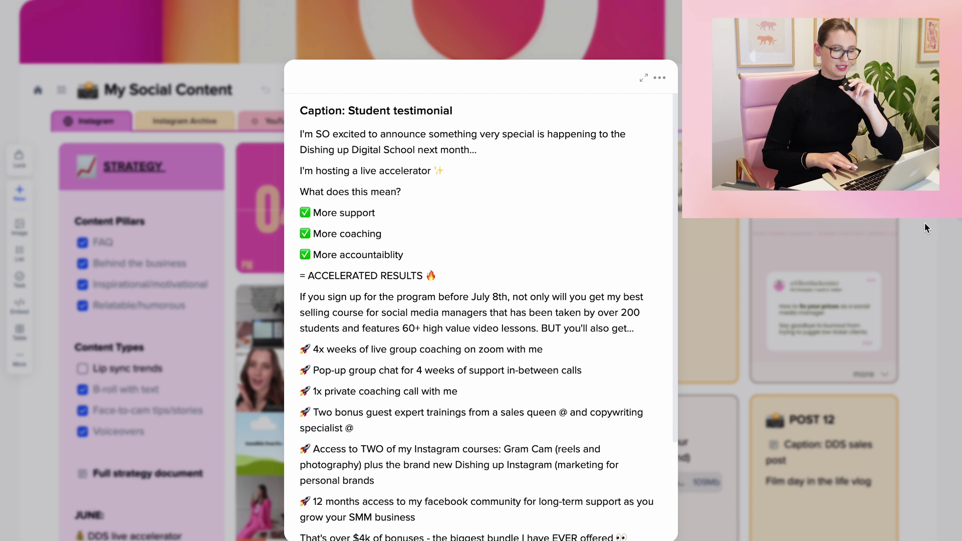
left_click(921, 229)
scroll(921, 230, "down", 2)
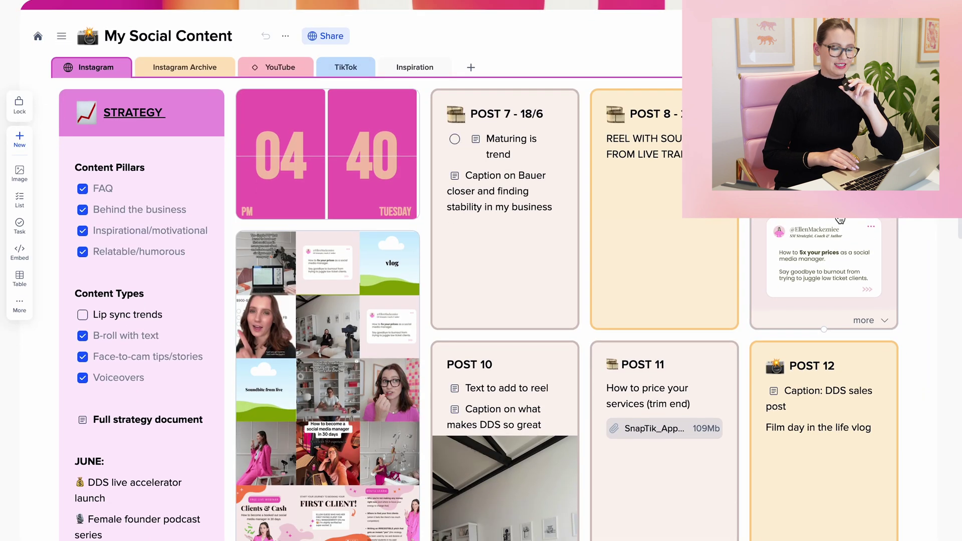
left_click(852, 260)
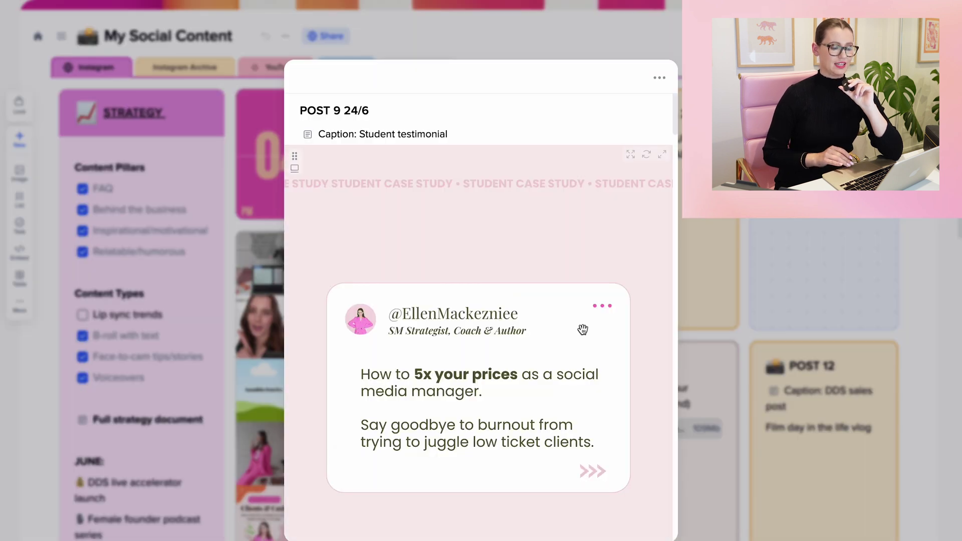
scroll(612, 351, "down", 5)
scroll(582, 329, "down", 15)
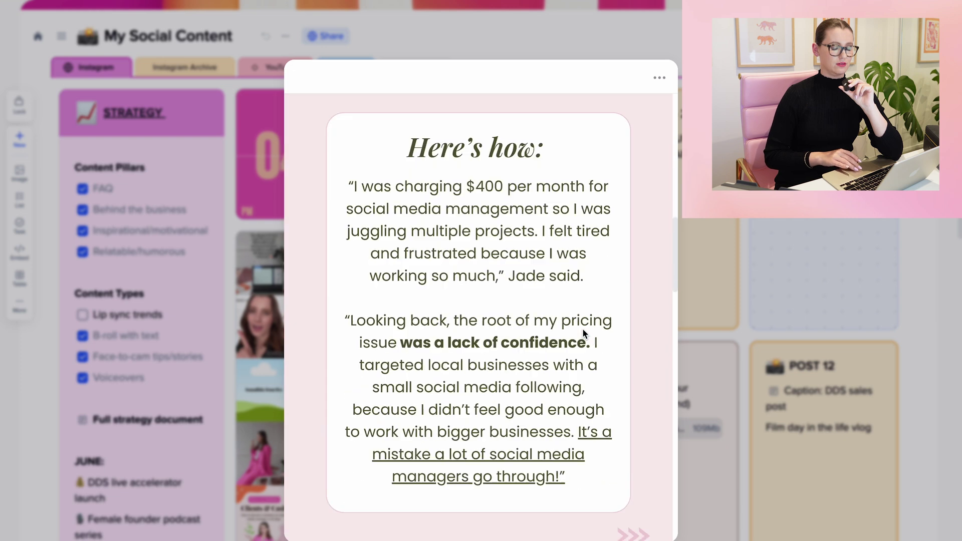
scroll(583, 329, "down", 5)
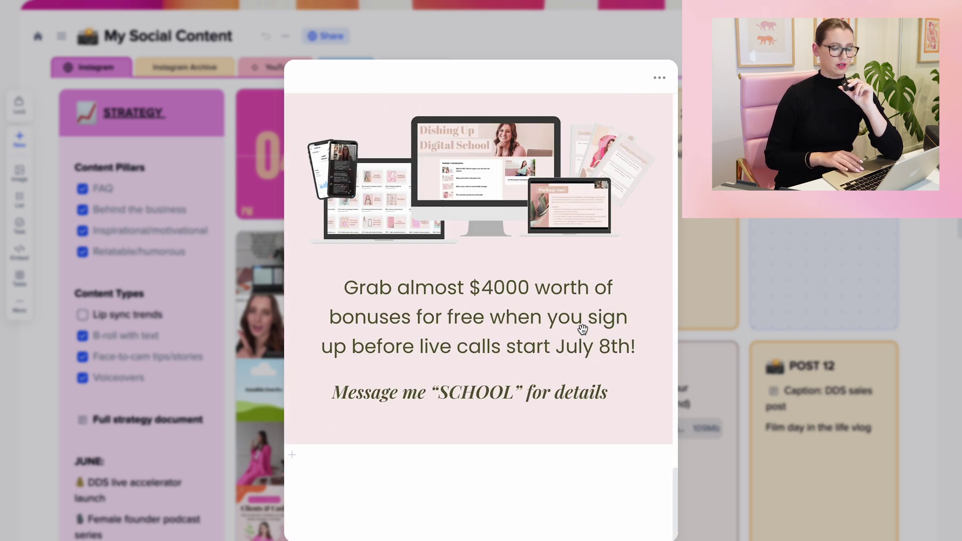
scroll(617, 313, "up", 20)
left_click(867, 310)
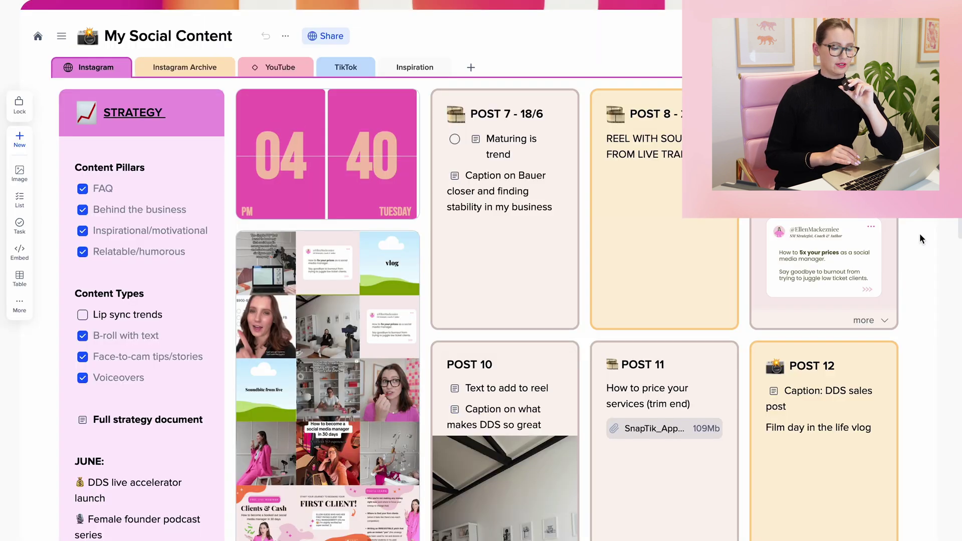
Step: Open the Educational content idea note, select its five paragraphs, and close it
scroll(867, 311, "down", 12)
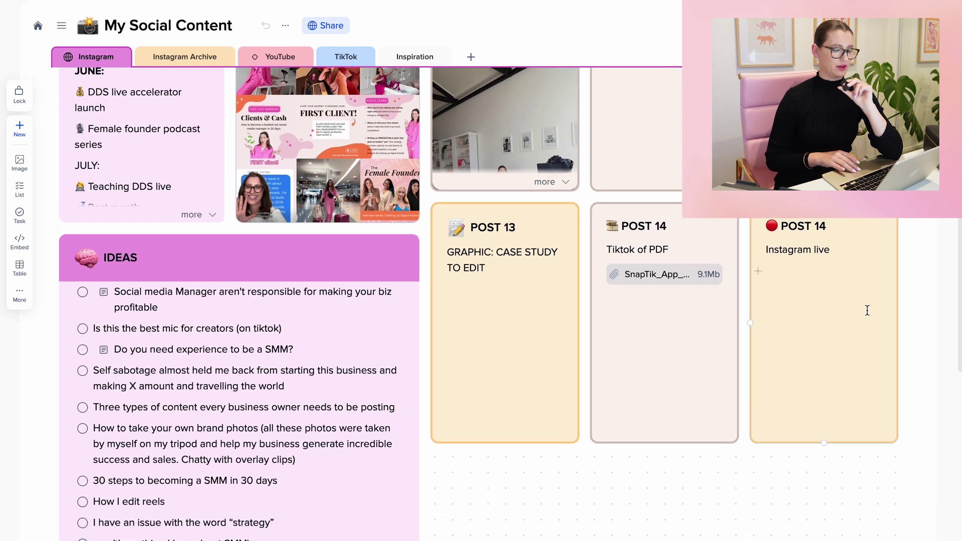
scroll(867, 311, "down", 3)
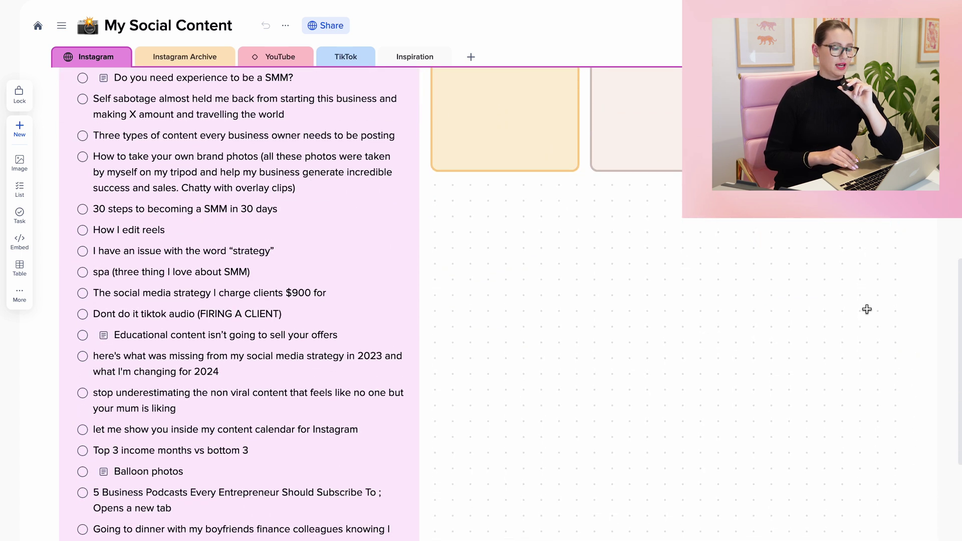
scroll(866, 307, "up", 4)
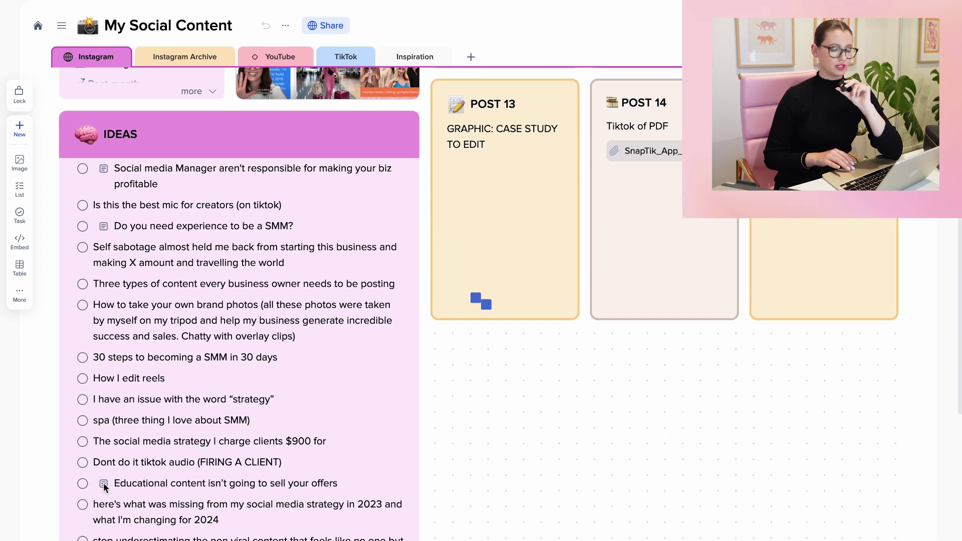
left_click(103, 483)
left_click_drag(353, 326, 293, 135)
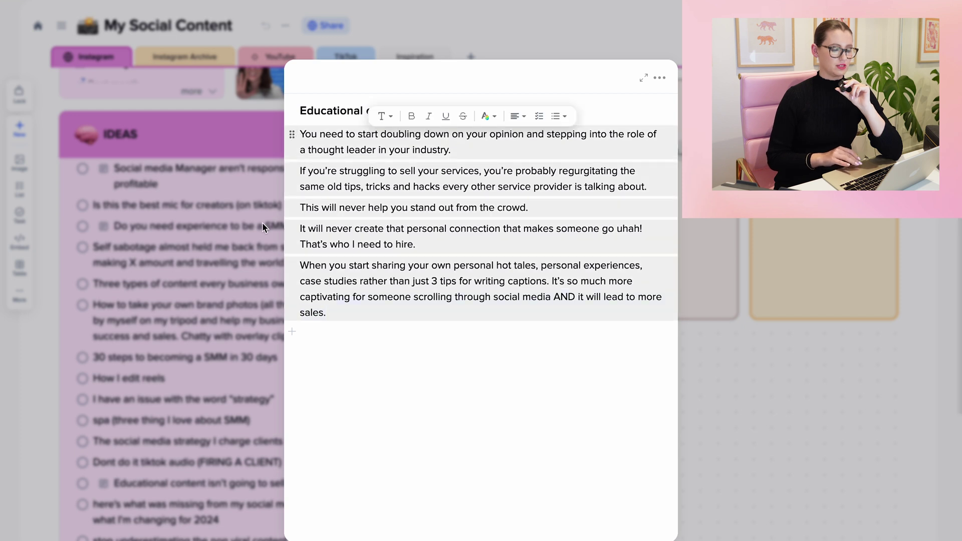
left_click(247, 351)
Step: Tick the five IDEAS tasks, from the TikTok audio idea up to How I edit reels, then untick them all
scroll(246, 349, "down", 3)
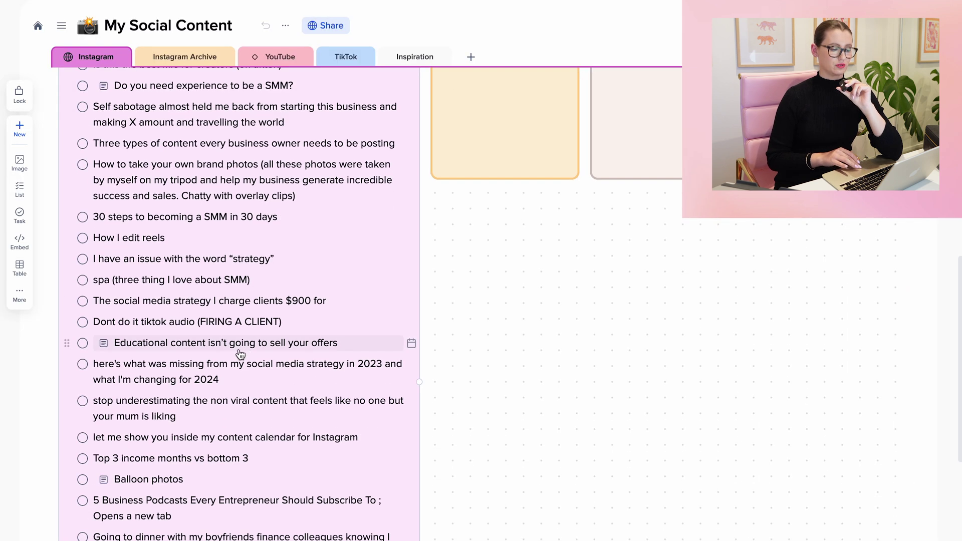
left_click(82, 321)
left_click(83, 301)
left_click(83, 280)
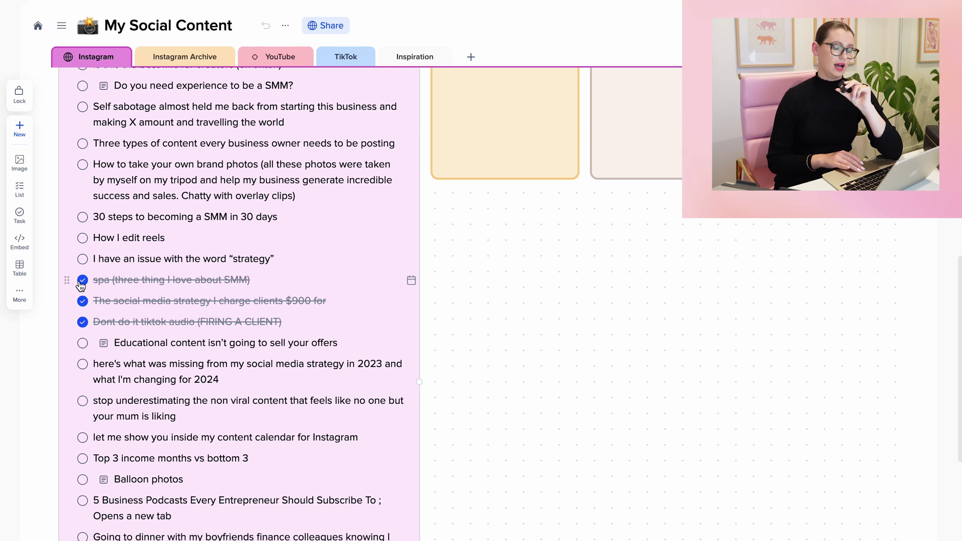
left_click(82, 258)
left_click(83, 237)
left_click(83, 238)
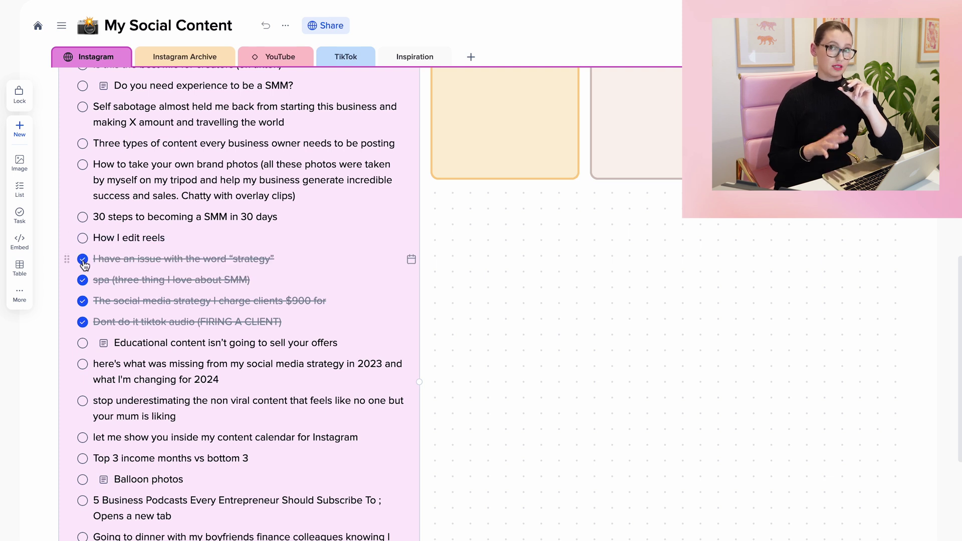
left_click(82, 259)
left_click(83, 279)
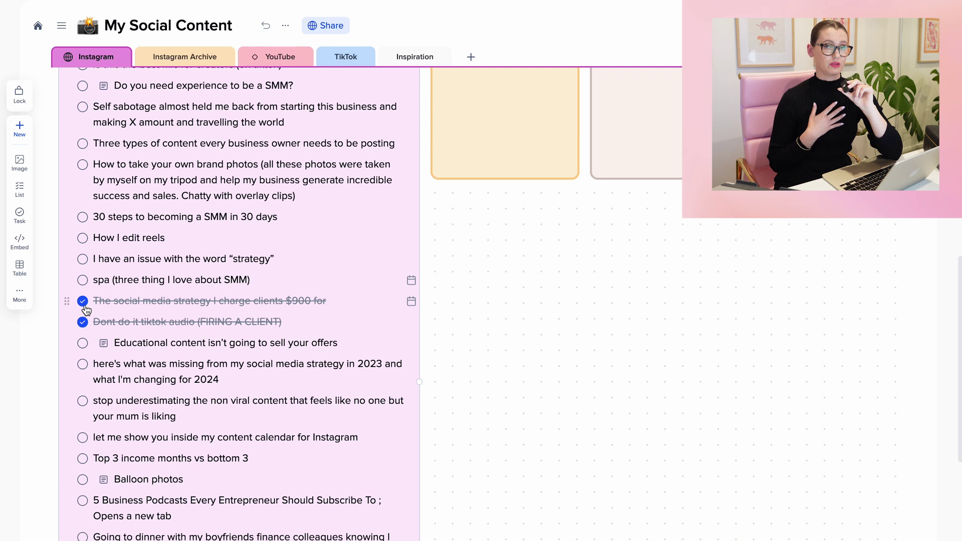
left_click(83, 300)
left_click(82, 321)
Step: Lengthen the left reel card on the Inspiration page to show its audio row
scroll(132, 377, "down", 3)
scroll(132, 376, "down", 3)
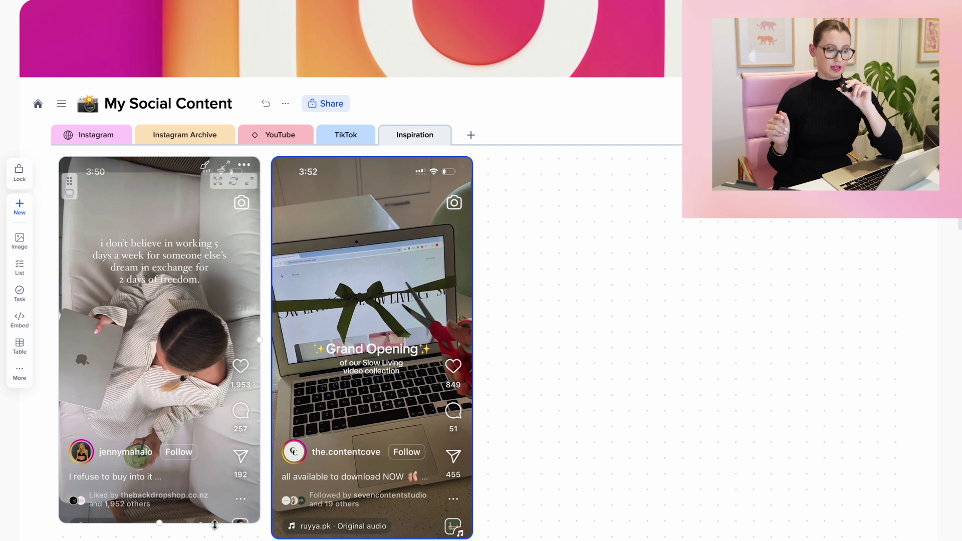
left_click_drag(214, 525, 215, 538)
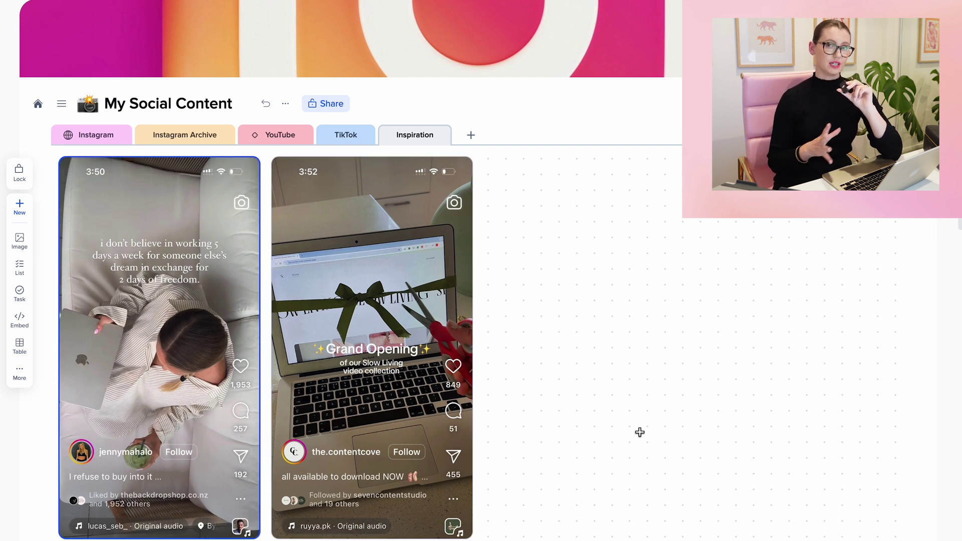